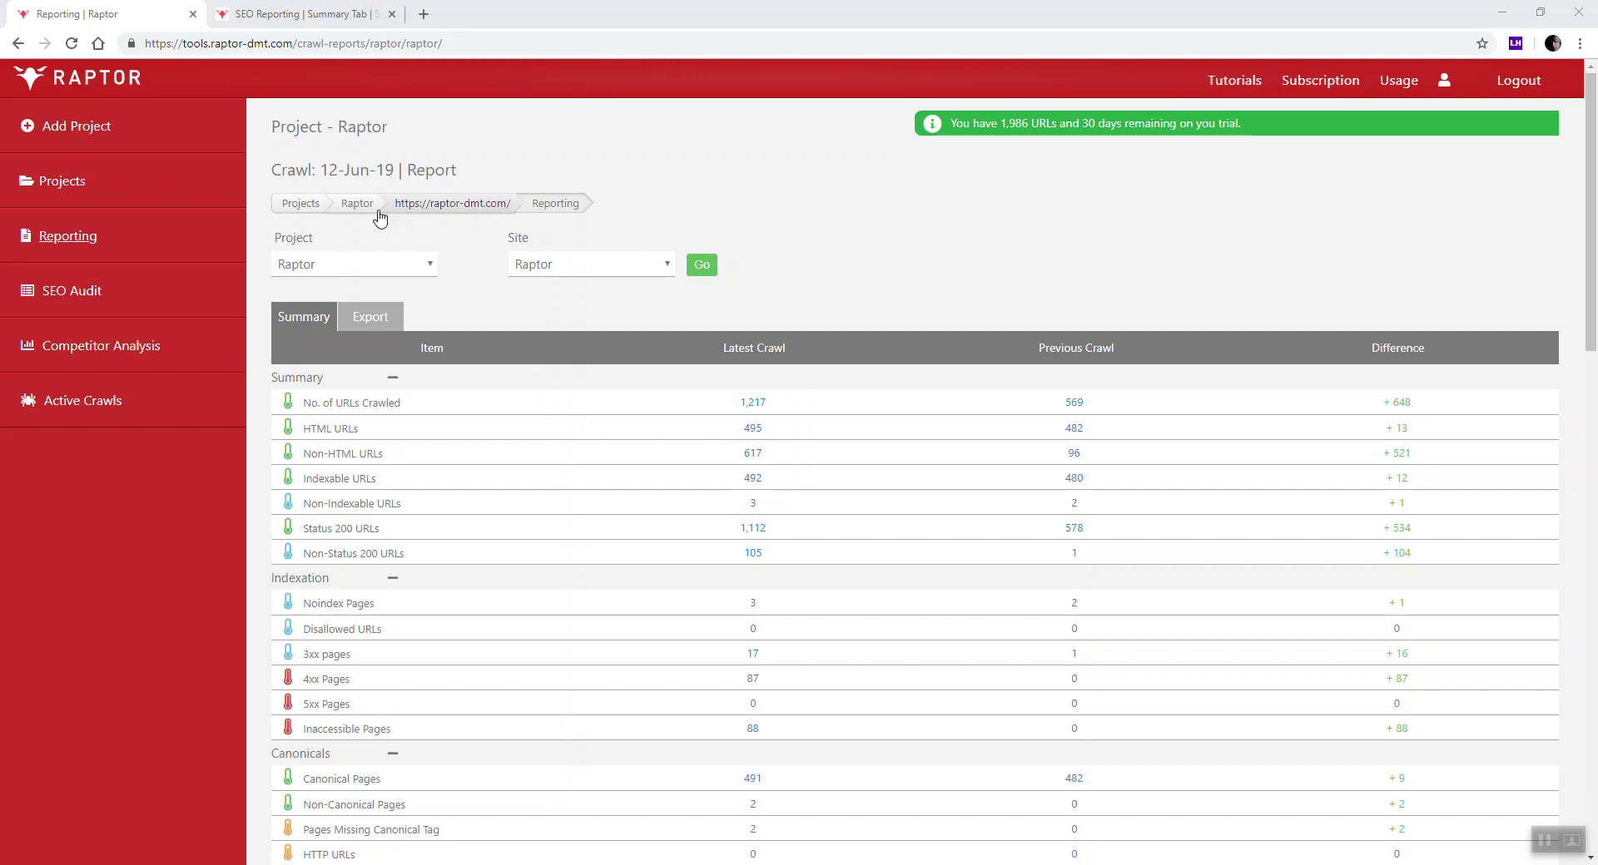
{"action": "left_click_drag", "start_coordinate": [100, 237], "coordinate": [11, 242]}
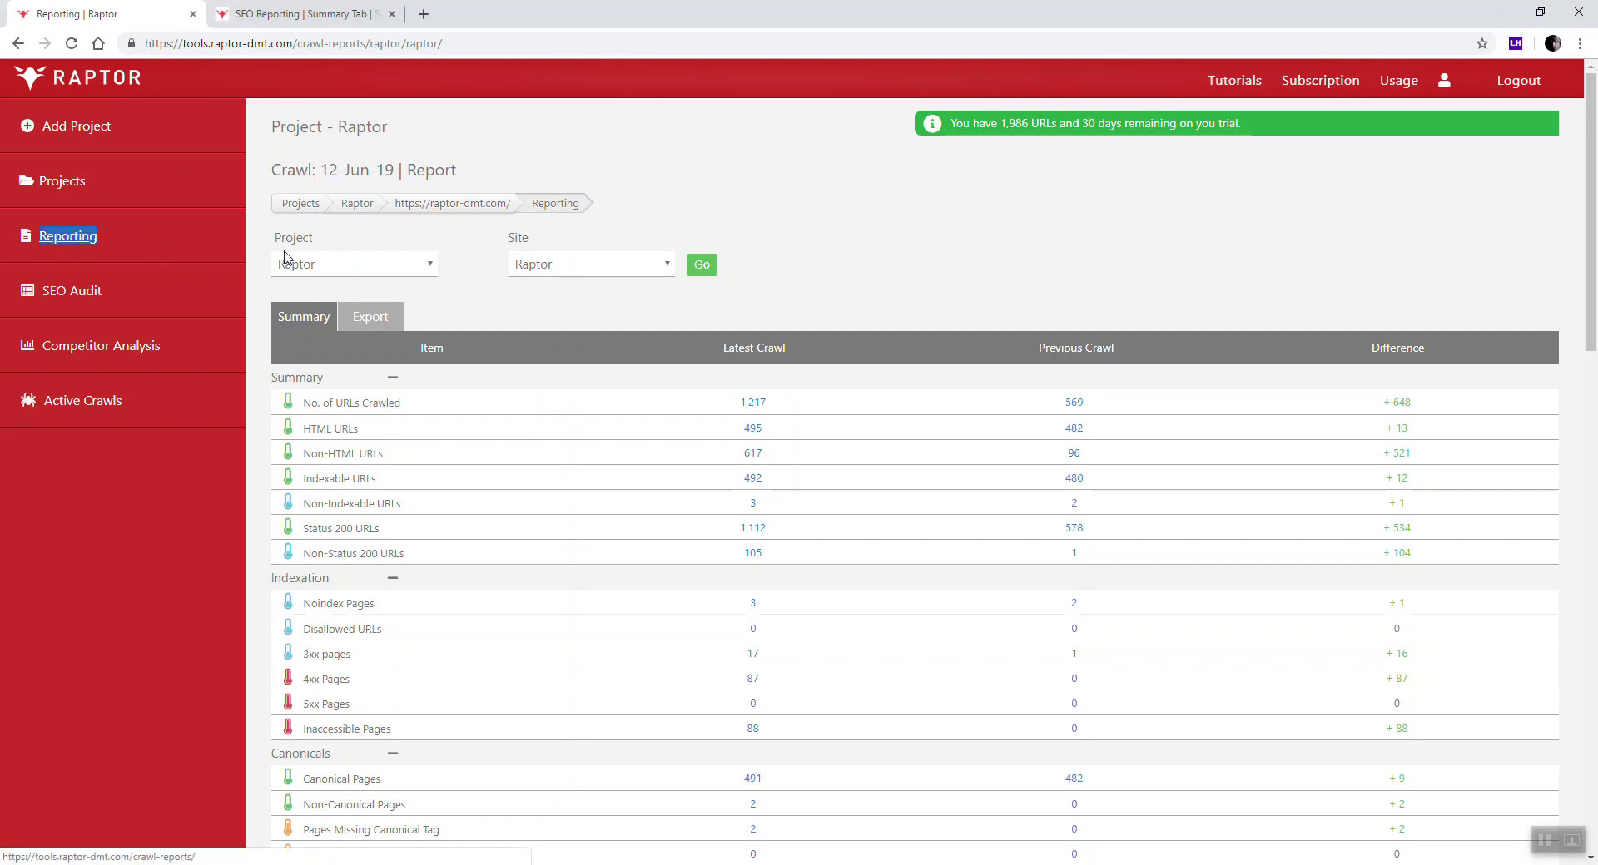
{"action": "left_click", "coordinate": [794, 228]}
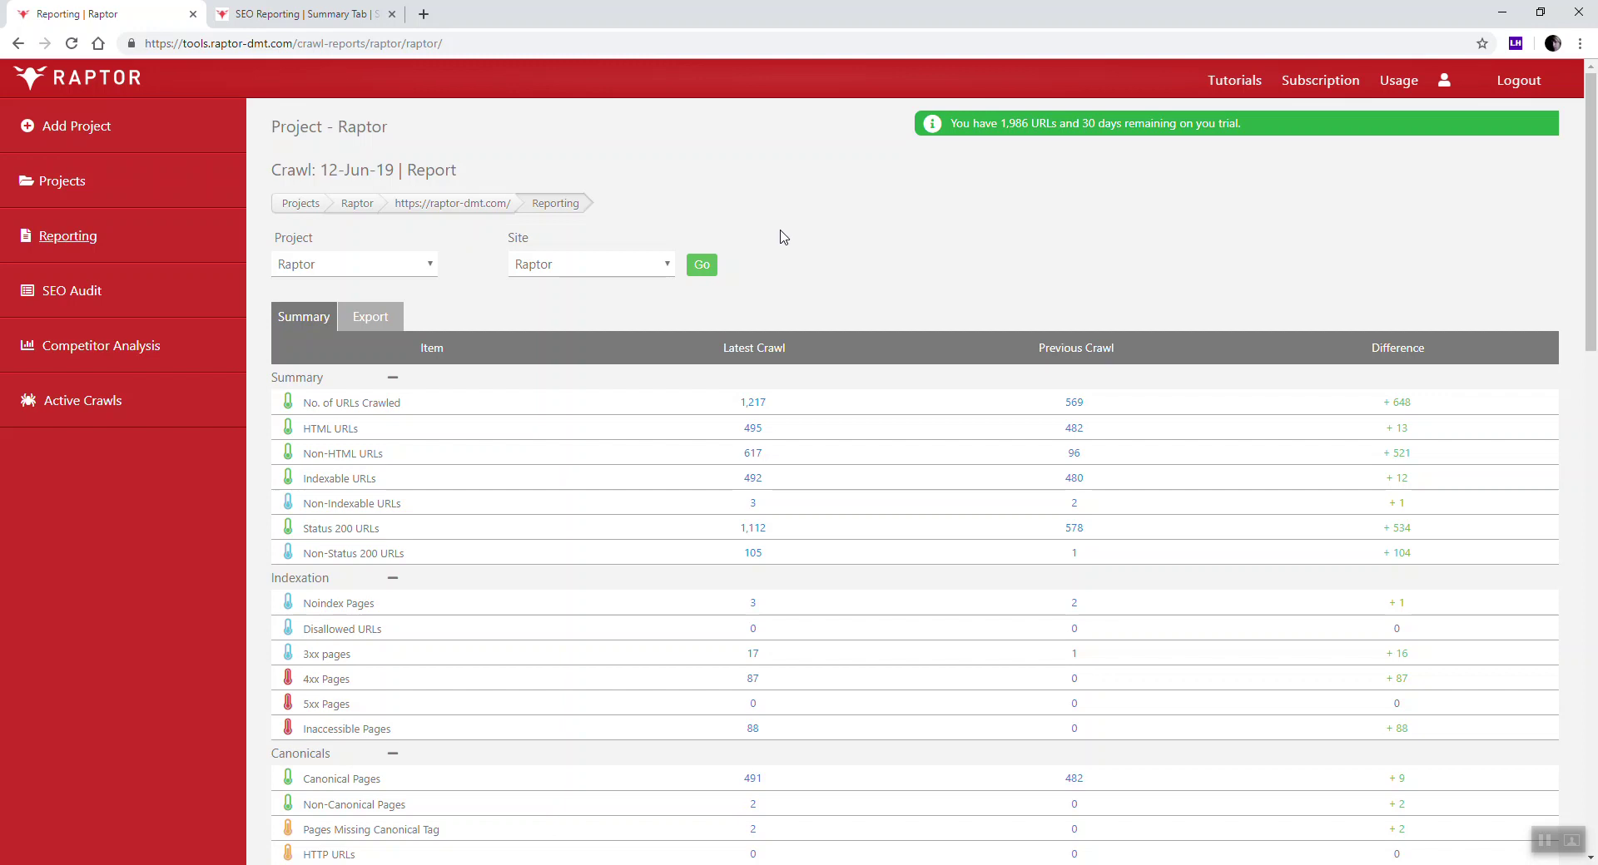
Step: Look through the crawl report summary and collapse every section except Indexation
{"action": "scroll", "coordinate": [514, 553], "scroll_direction": "down", "scroll_amount": 6}
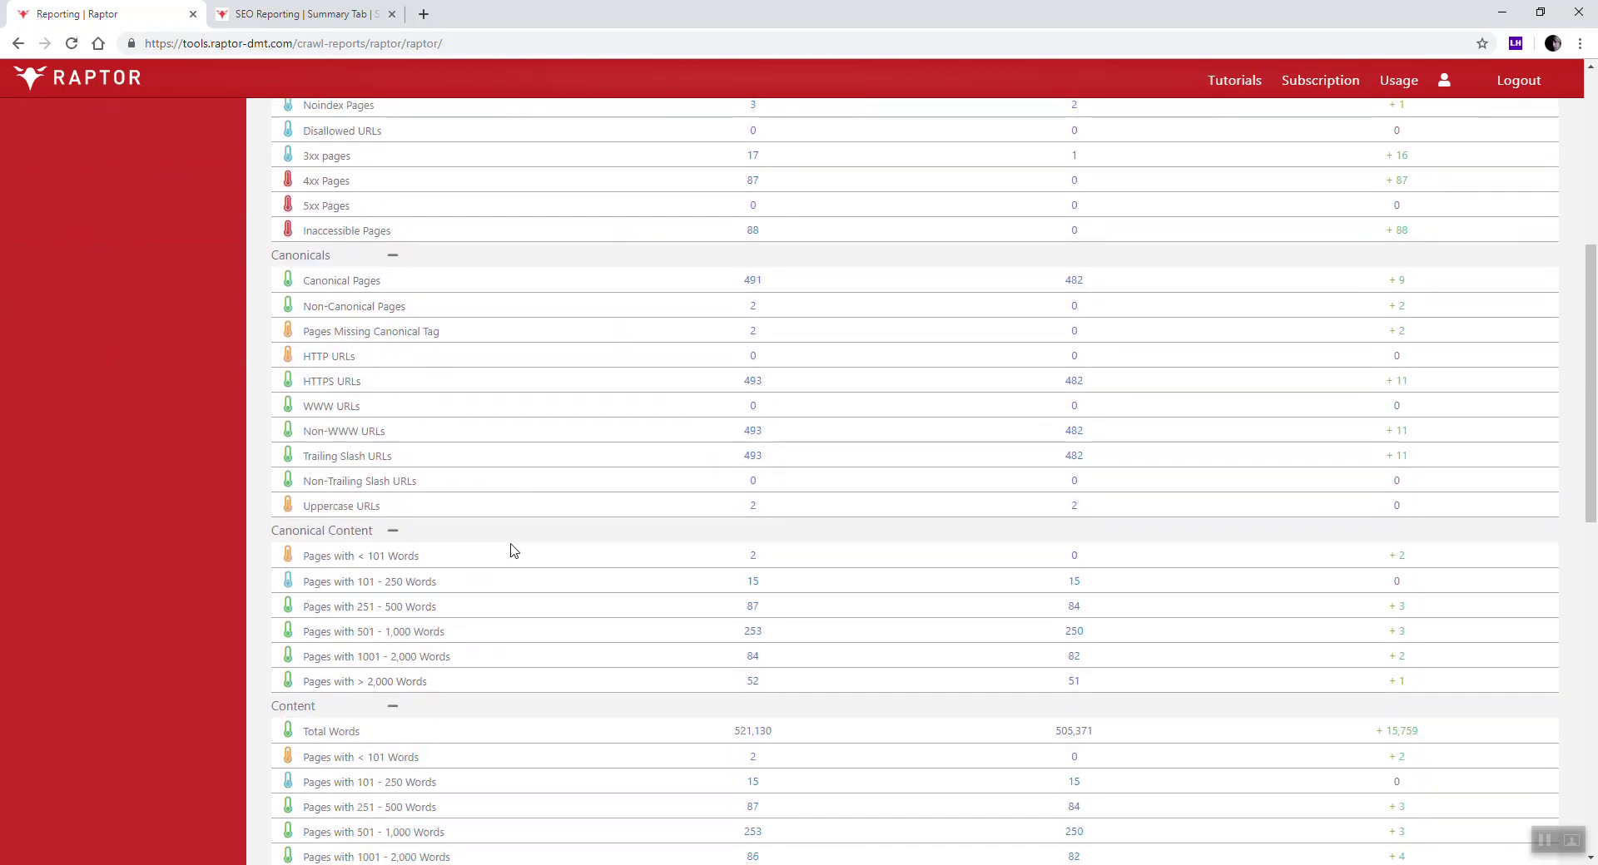
{"action": "scroll", "coordinate": [513, 552], "scroll_direction": "down", "scroll_amount": 8}
{"action": "key", "text": "Home"}
{"action": "left_click", "coordinate": [392, 378]}
{"action": "left_click", "coordinate": [392, 578]}
{"action": "left_click", "coordinate": [392, 602]}
{"action": "left_click", "coordinate": [392, 627]}
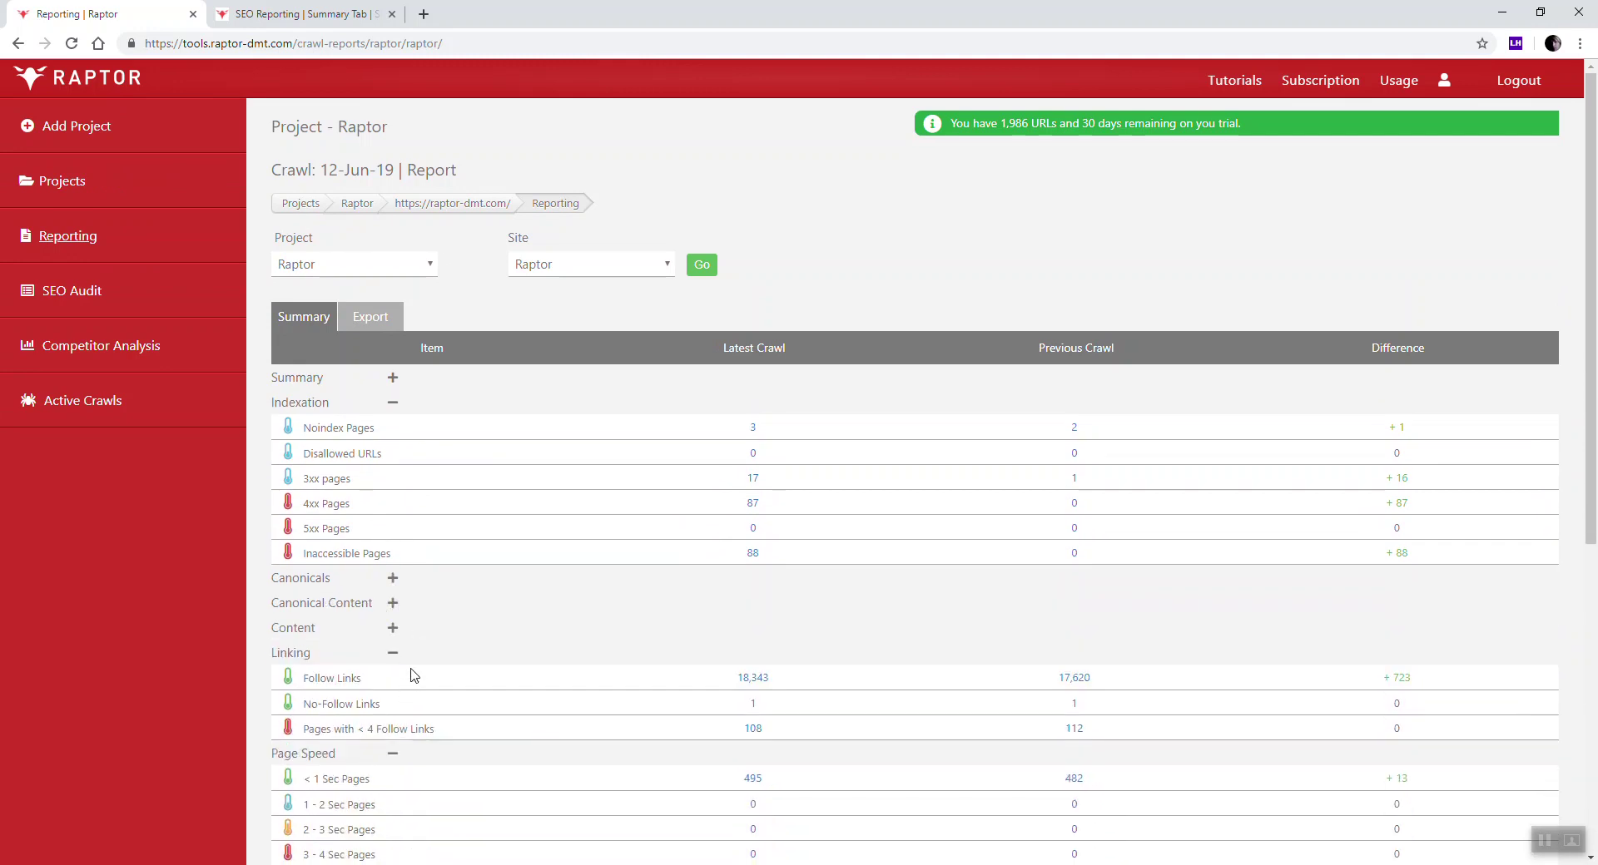
{"action": "left_click", "coordinate": [408, 654]}
{"action": "left_click", "coordinate": [407, 682]}
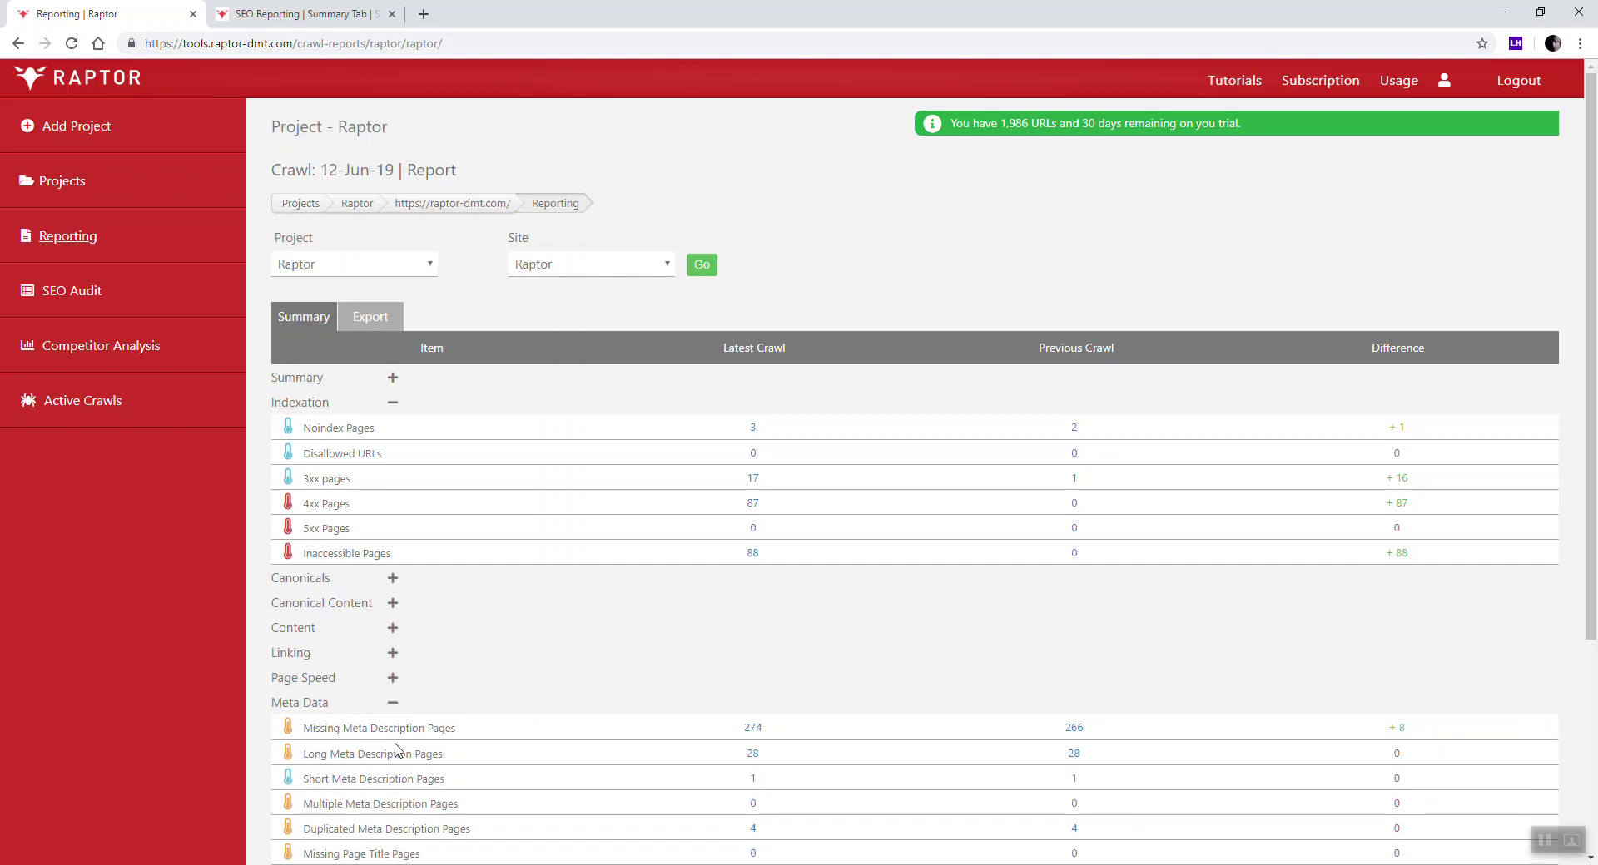
{"action": "left_click", "coordinate": [393, 711]}
{"action": "left_click", "coordinate": [393, 728]}
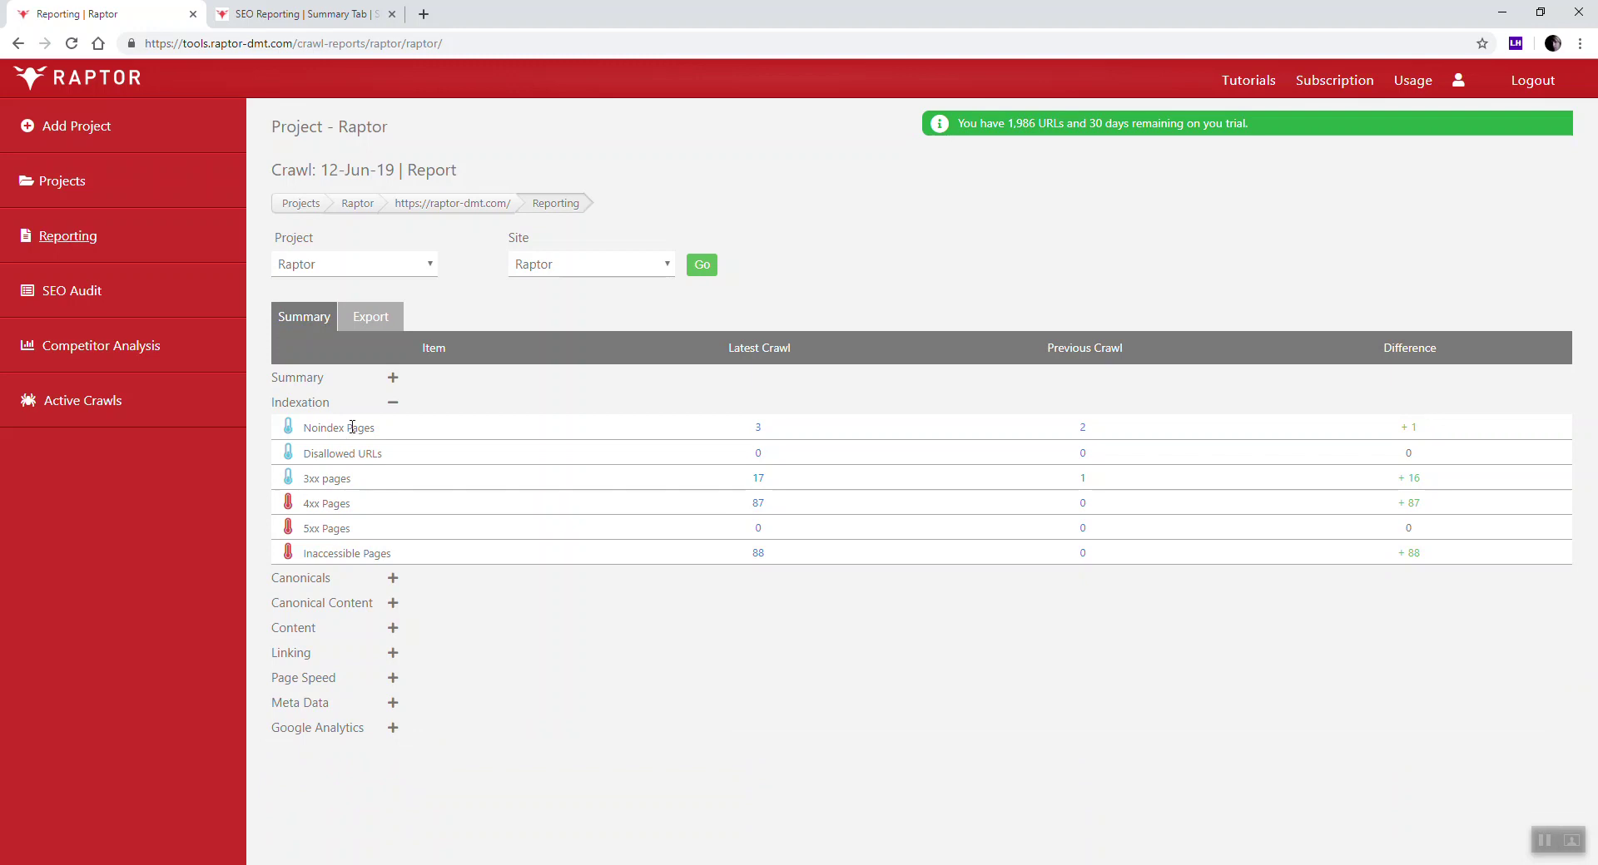
Step: View the latest crawl's Noindex Pages list from the Indexation section and return to the report summary
{"action": "mouse_move", "coordinate": [288, 430]}
{"action": "mouse_move", "coordinate": [288, 507]}
{"action": "left_click", "coordinate": [361, 505]}
{"action": "double_click", "coordinate": [313, 429]}
{"action": "left_click", "coordinate": [337, 450]}
{"action": "left_click", "coordinate": [758, 427]}
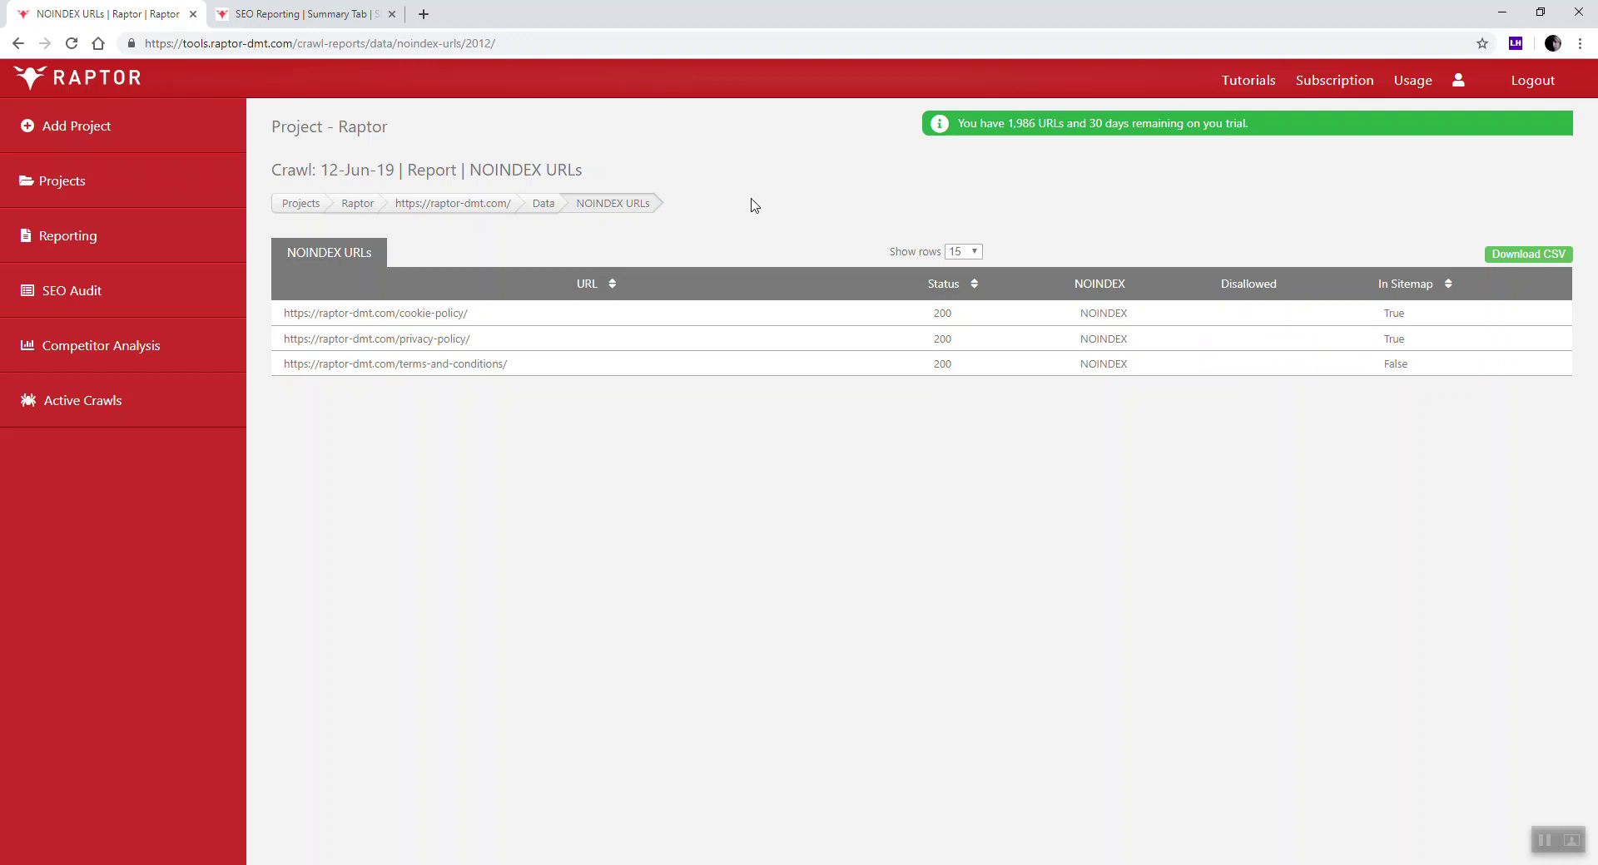
{"action": "left_click", "coordinate": [542, 203]}
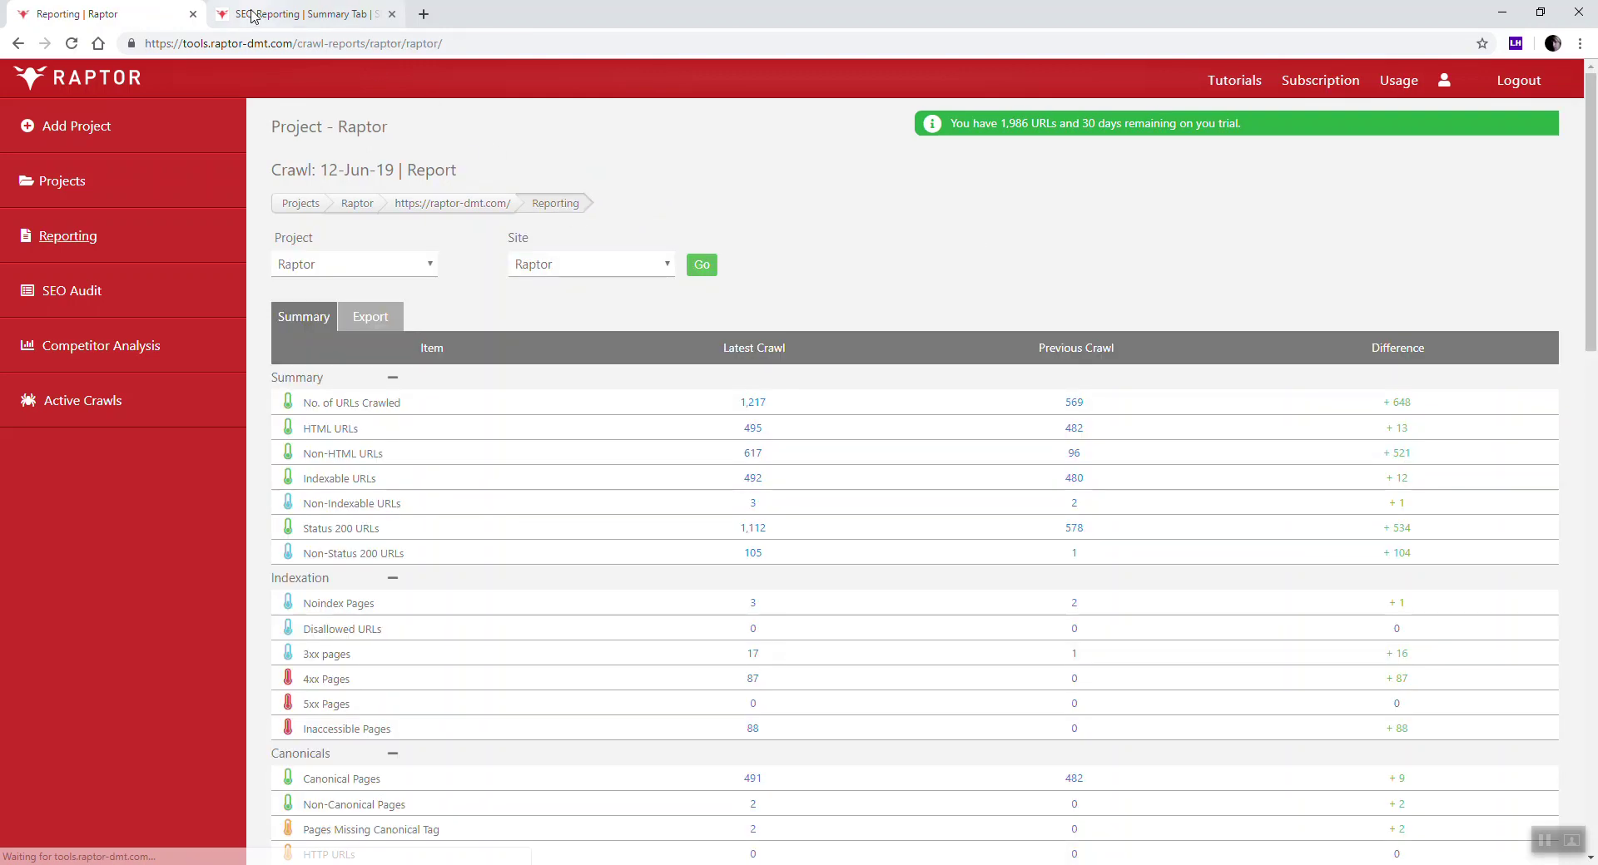
Step: Switch to the Crawl Summary Data support page and view its HTML source
{"action": "left_click", "coordinate": [254, 14]}
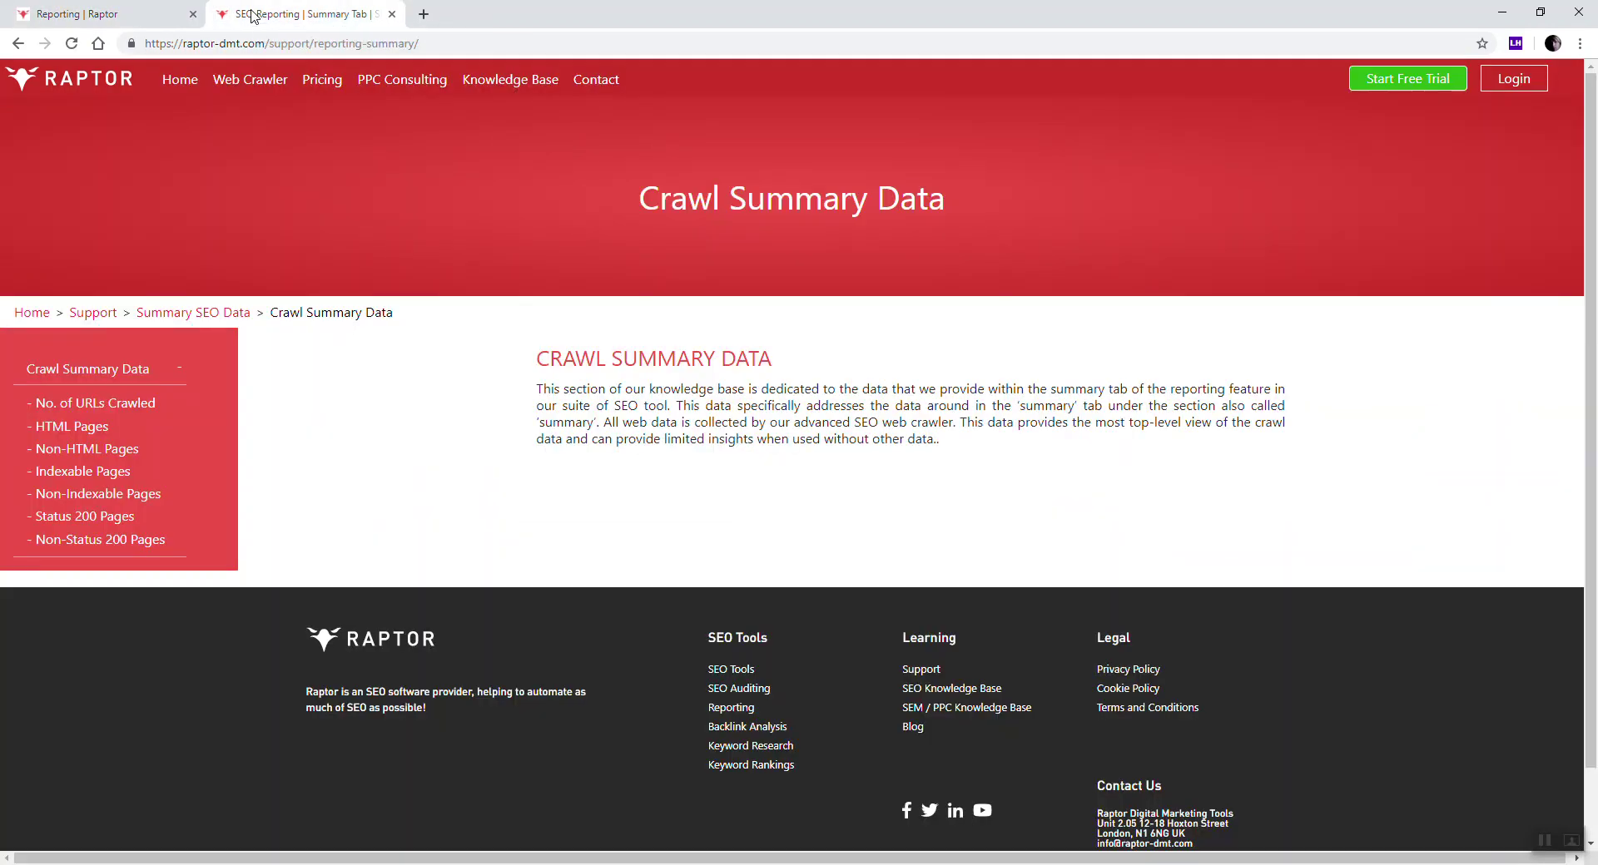
{"action": "right_click", "coordinate": [449, 352]}
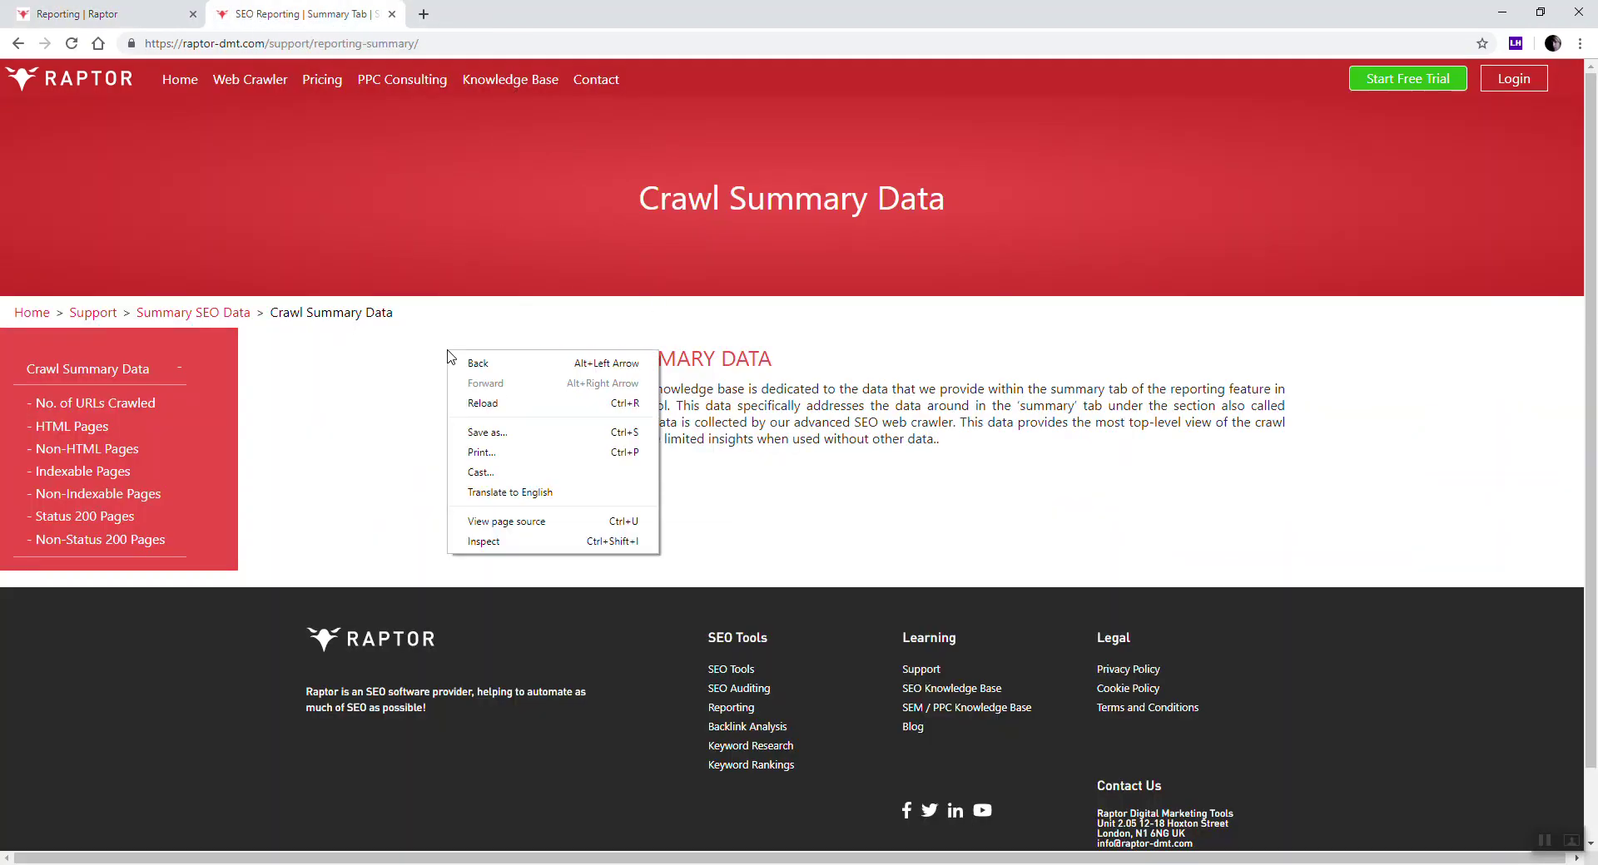
{"action": "left_click", "coordinate": [510, 523]}
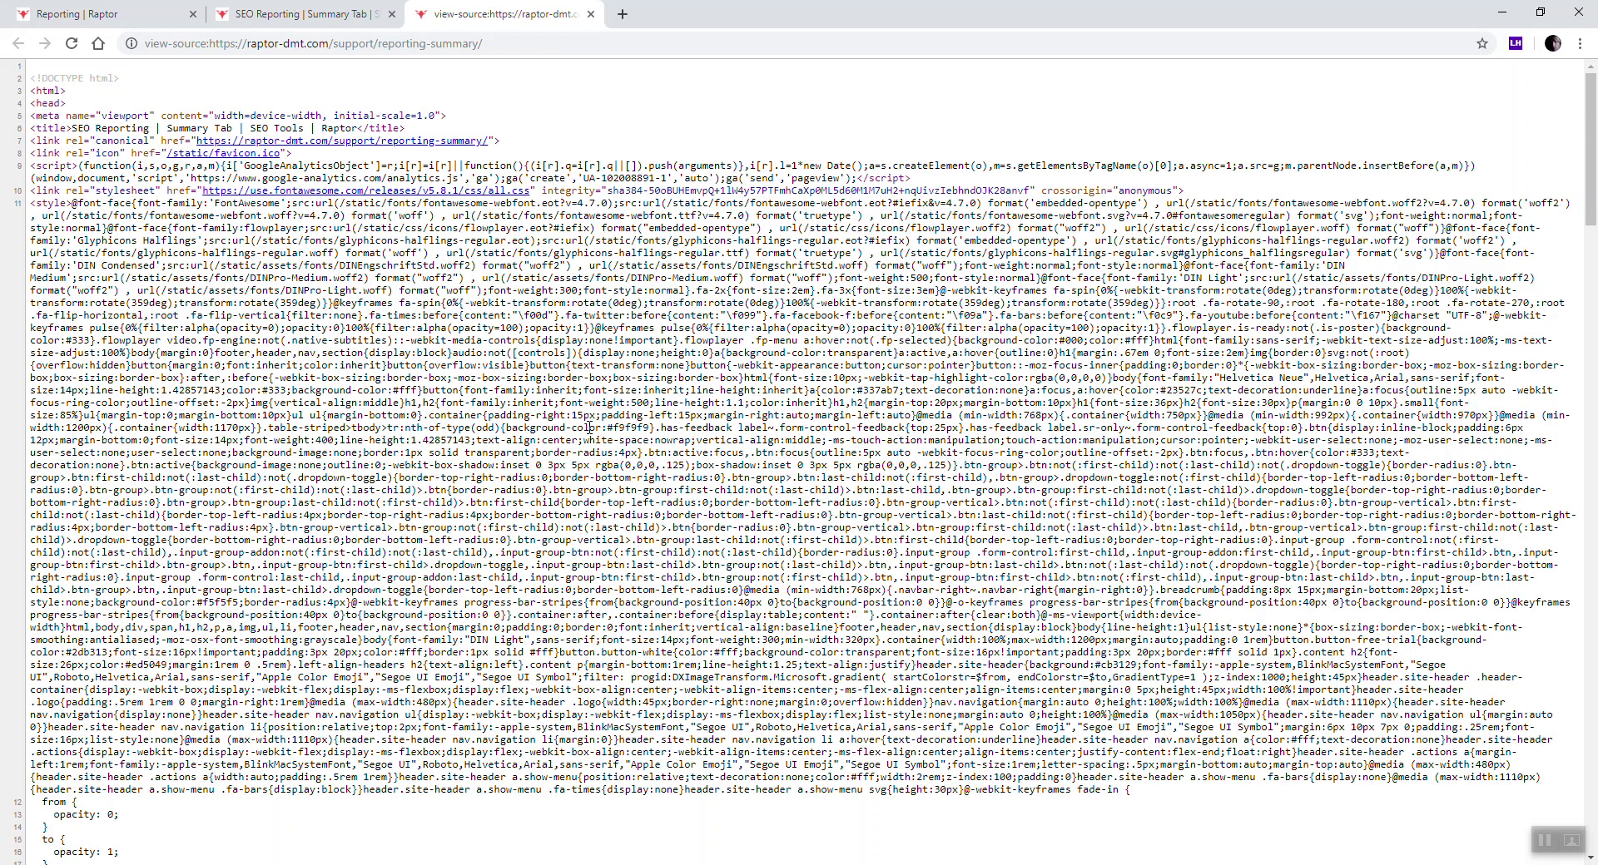
Step: Go back to the crawl report and open the list of noindex URLs from the latest crawl
{"action": "left_click", "coordinate": [321, 17]}
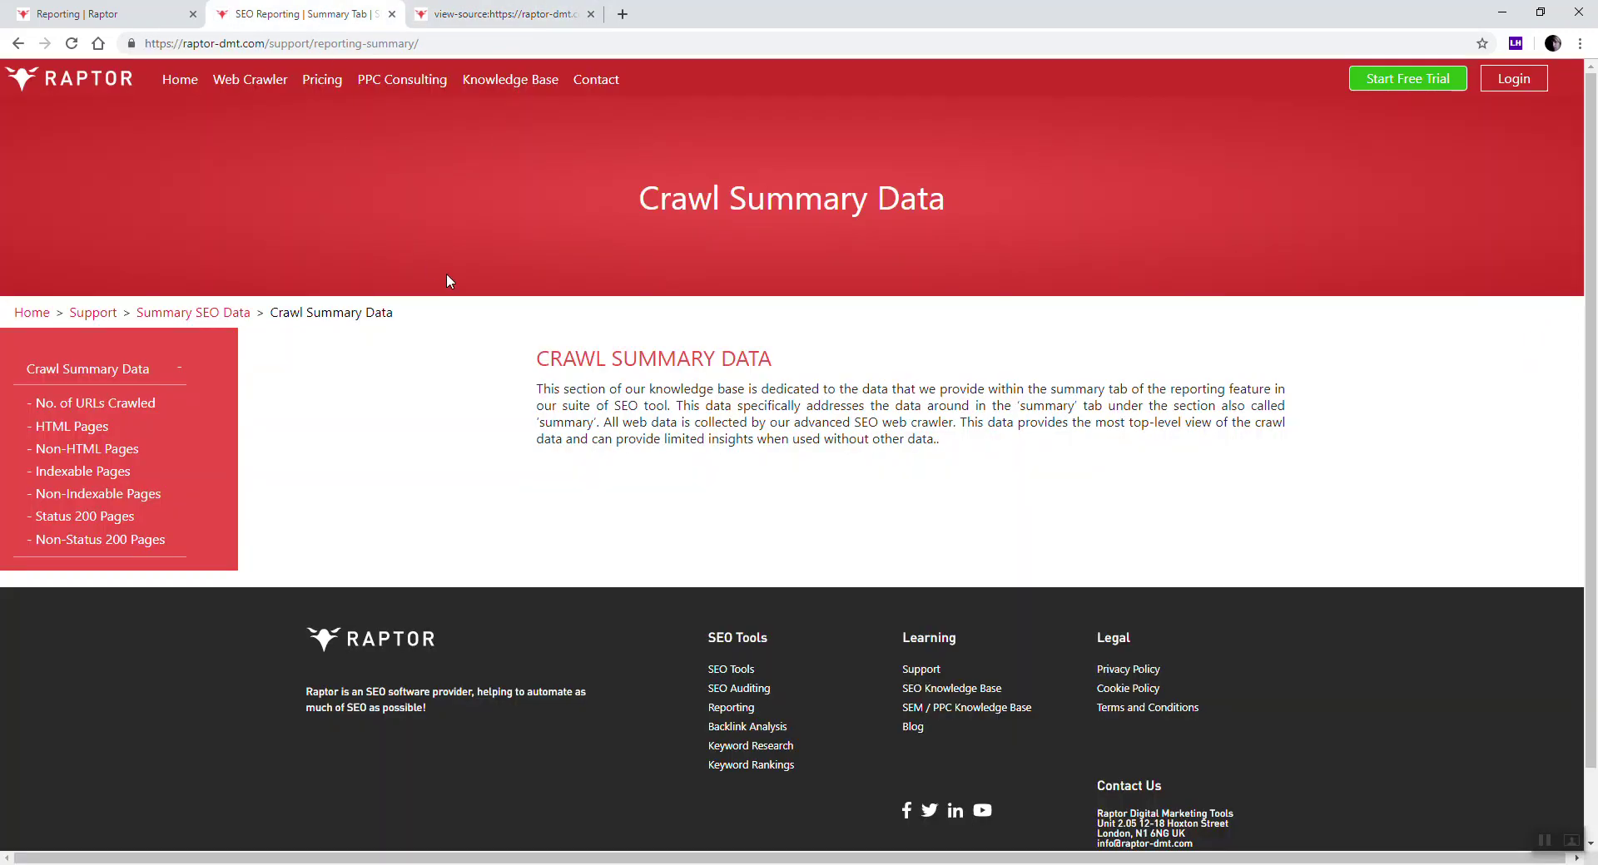
{"action": "left_click", "coordinate": [83, 14]}
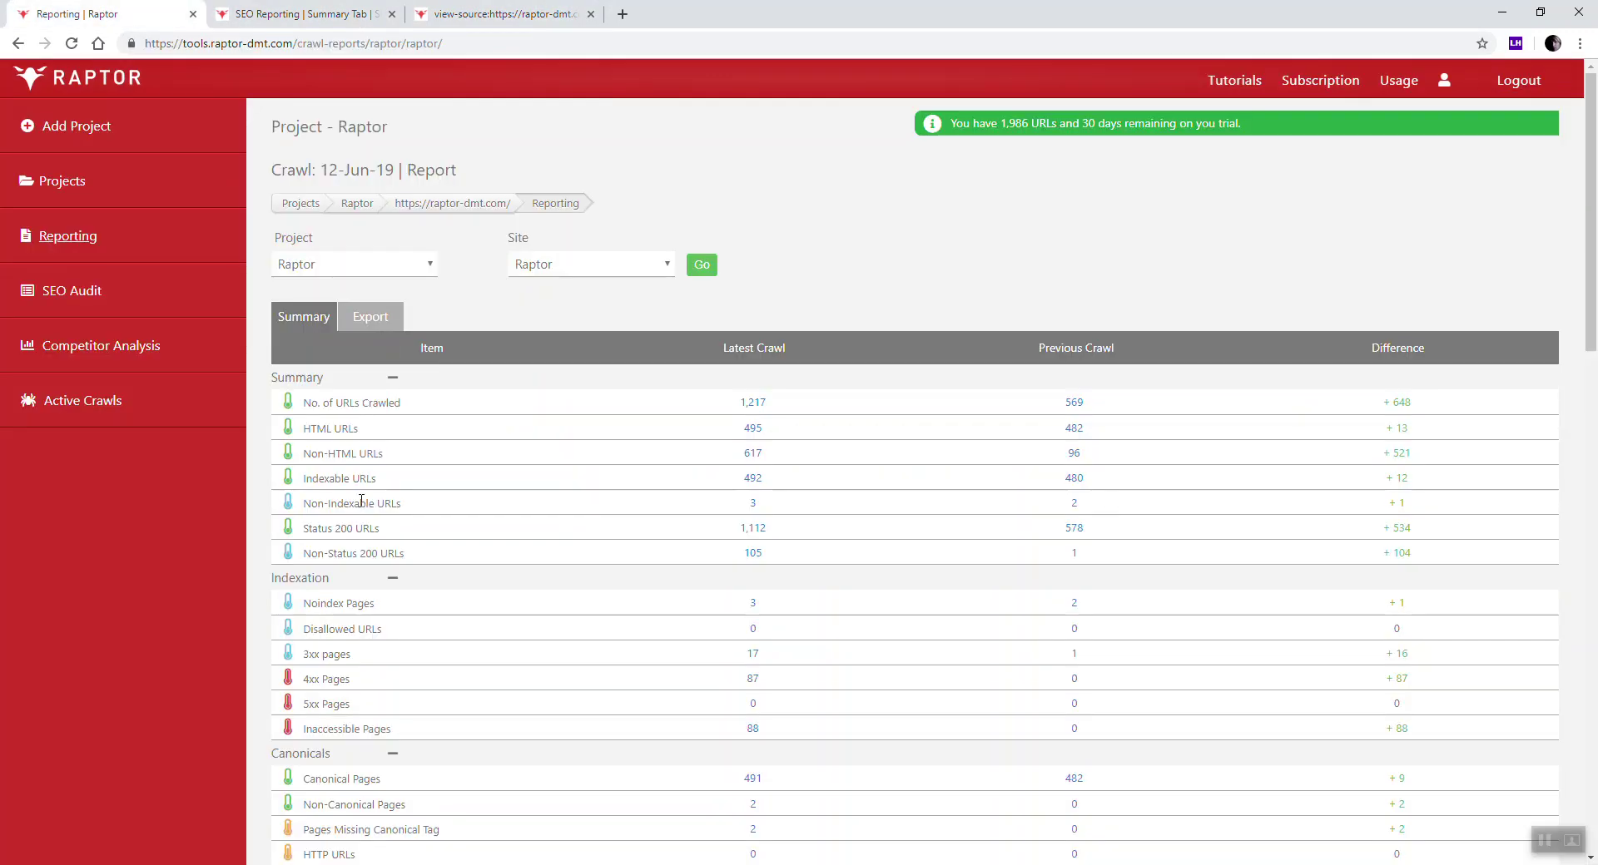
{"action": "left_click", "coordinate": [754, 603]}
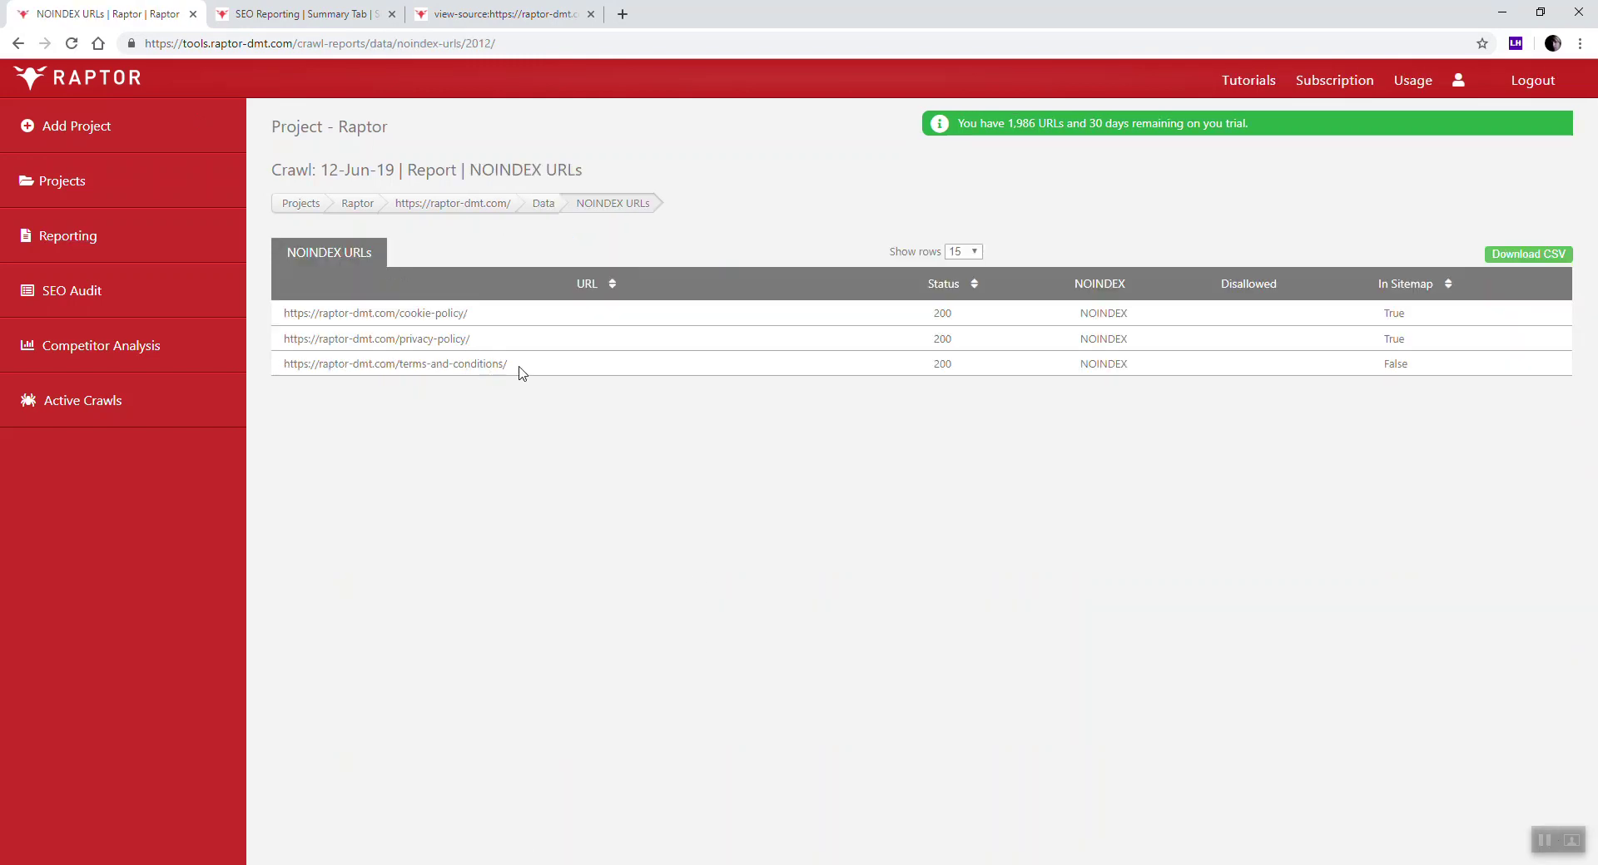
Step: Copy the cookie-policy URL from the NOINDEX URLs list and load it in a new browser tab
{"action": "left_click_drag", "start_coordinate": [483, 315], "coordinate": [283, 316]}
{"action": "key", "text": "ctrl+d"}
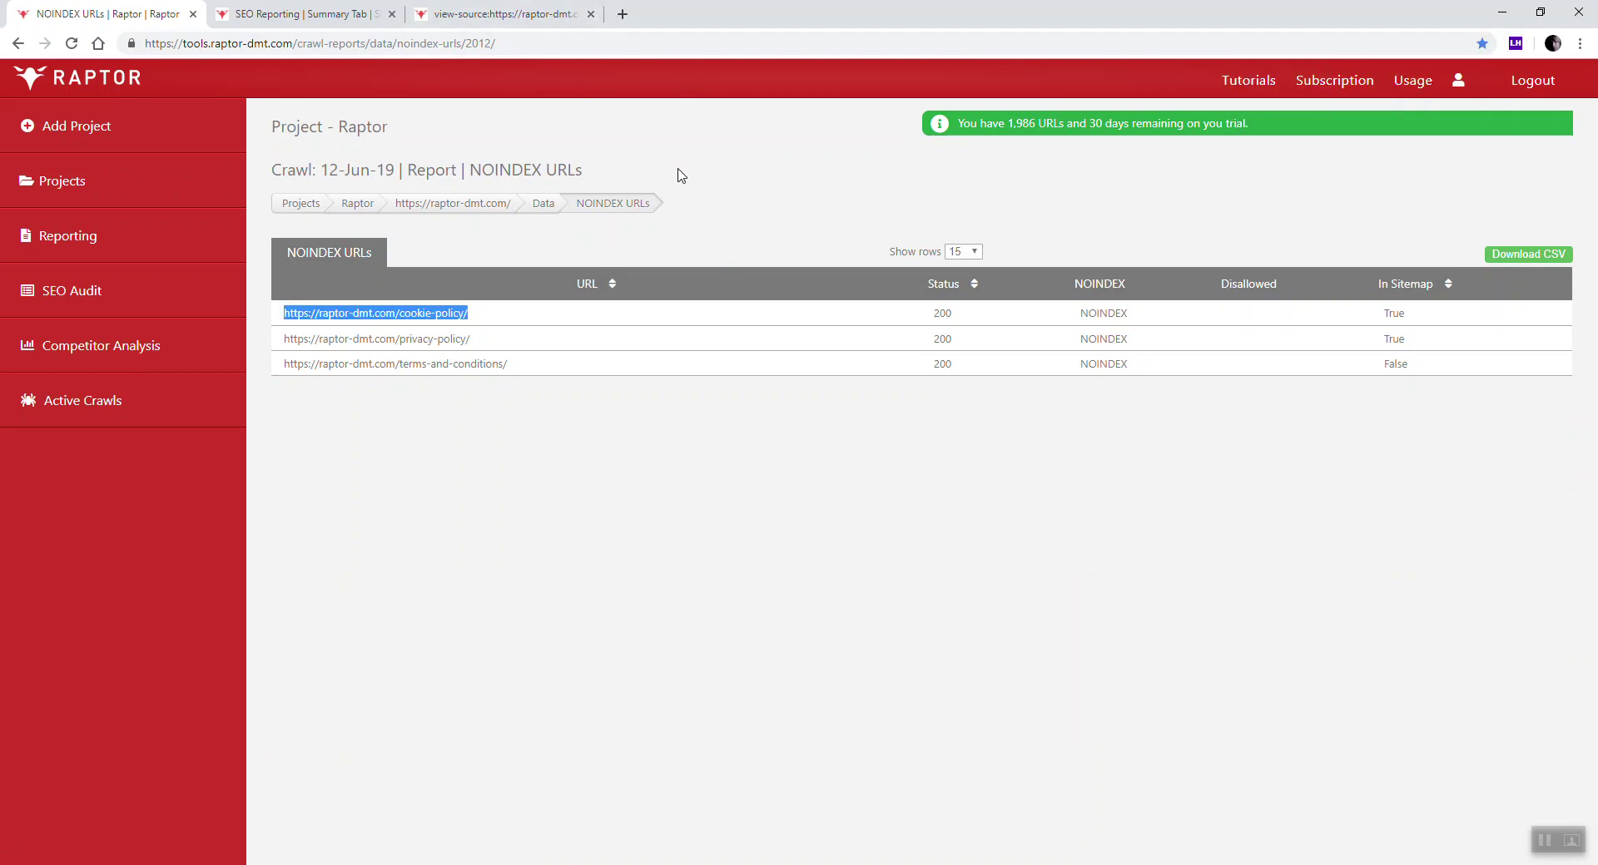
{"action": "left_click", "coordinate": [624, 17]}
{"action": "key", "text": "ctrl+f"}
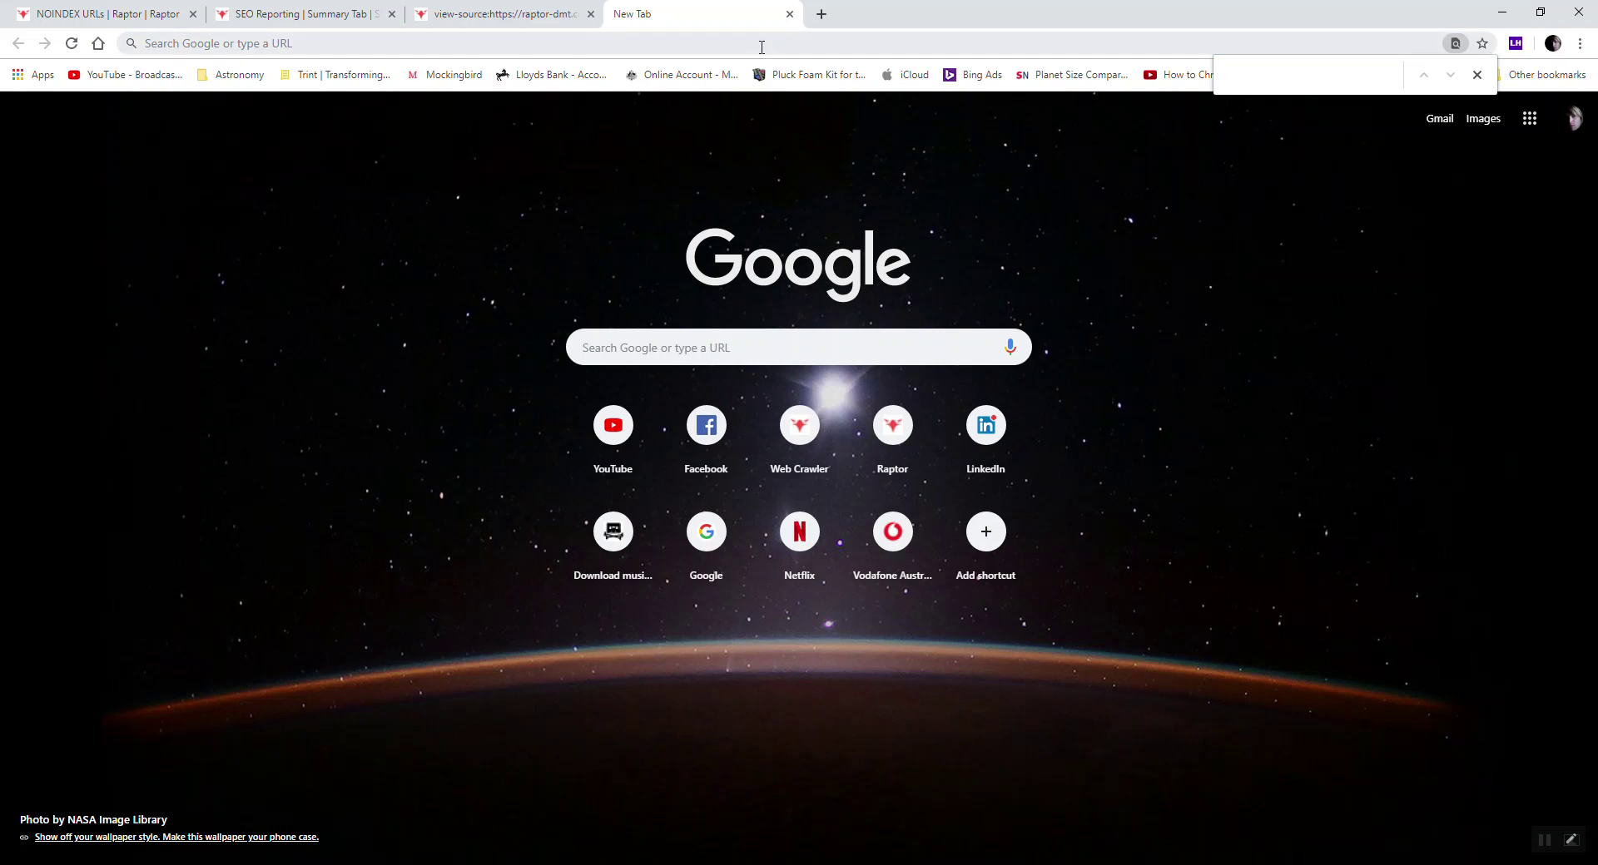
{"action": "key", "text": "ctrl+v"}
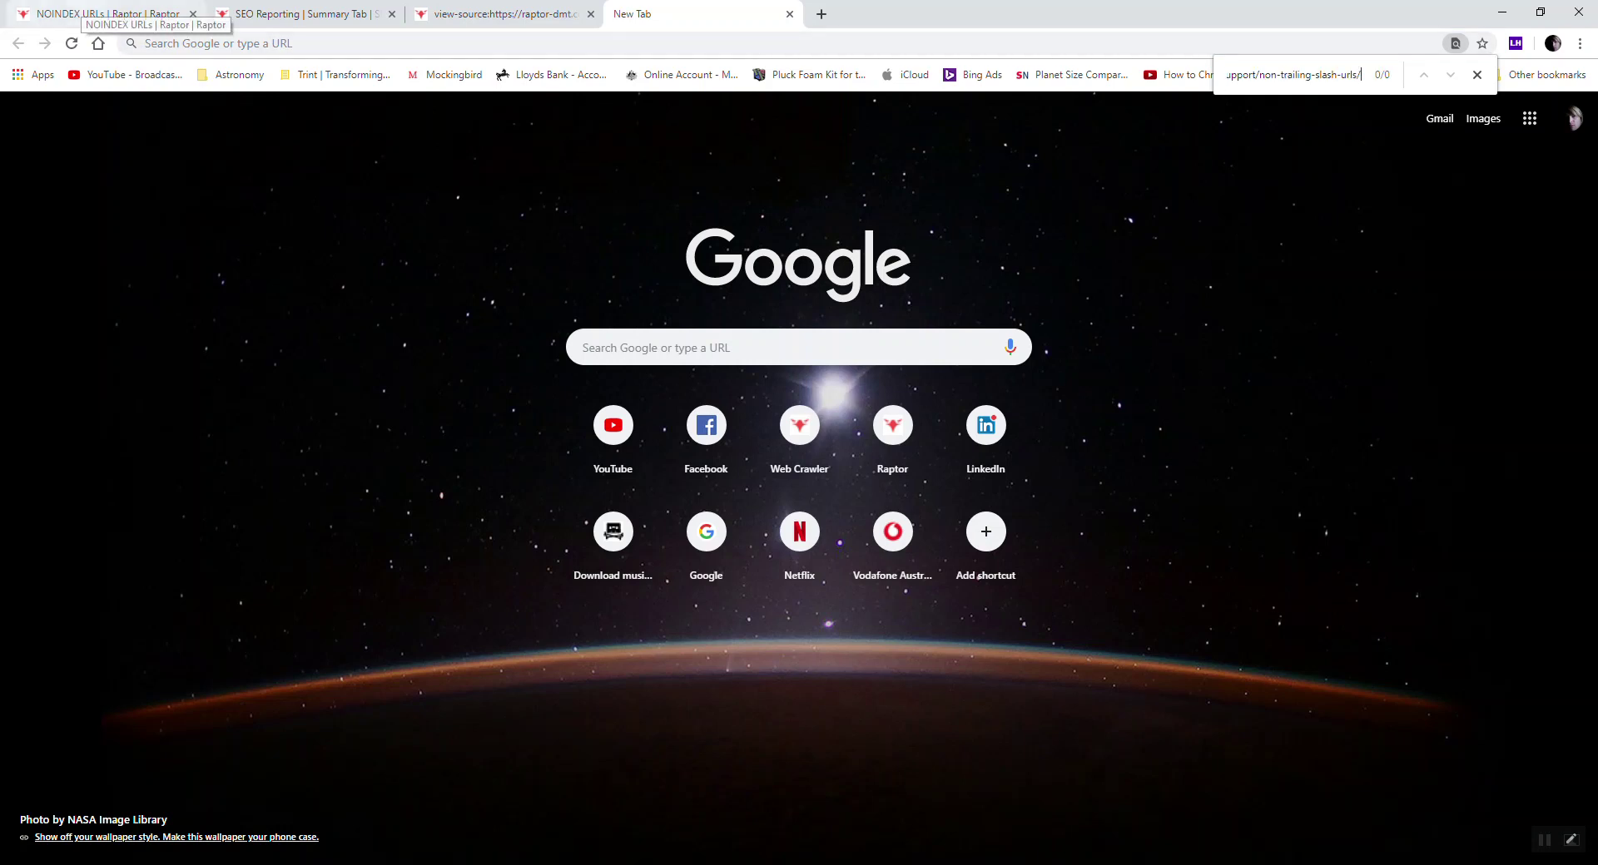
{"action": "left_click", "coordinate": [108, 14]}
{"action": "right_click", "coordinate": [394, 316]}
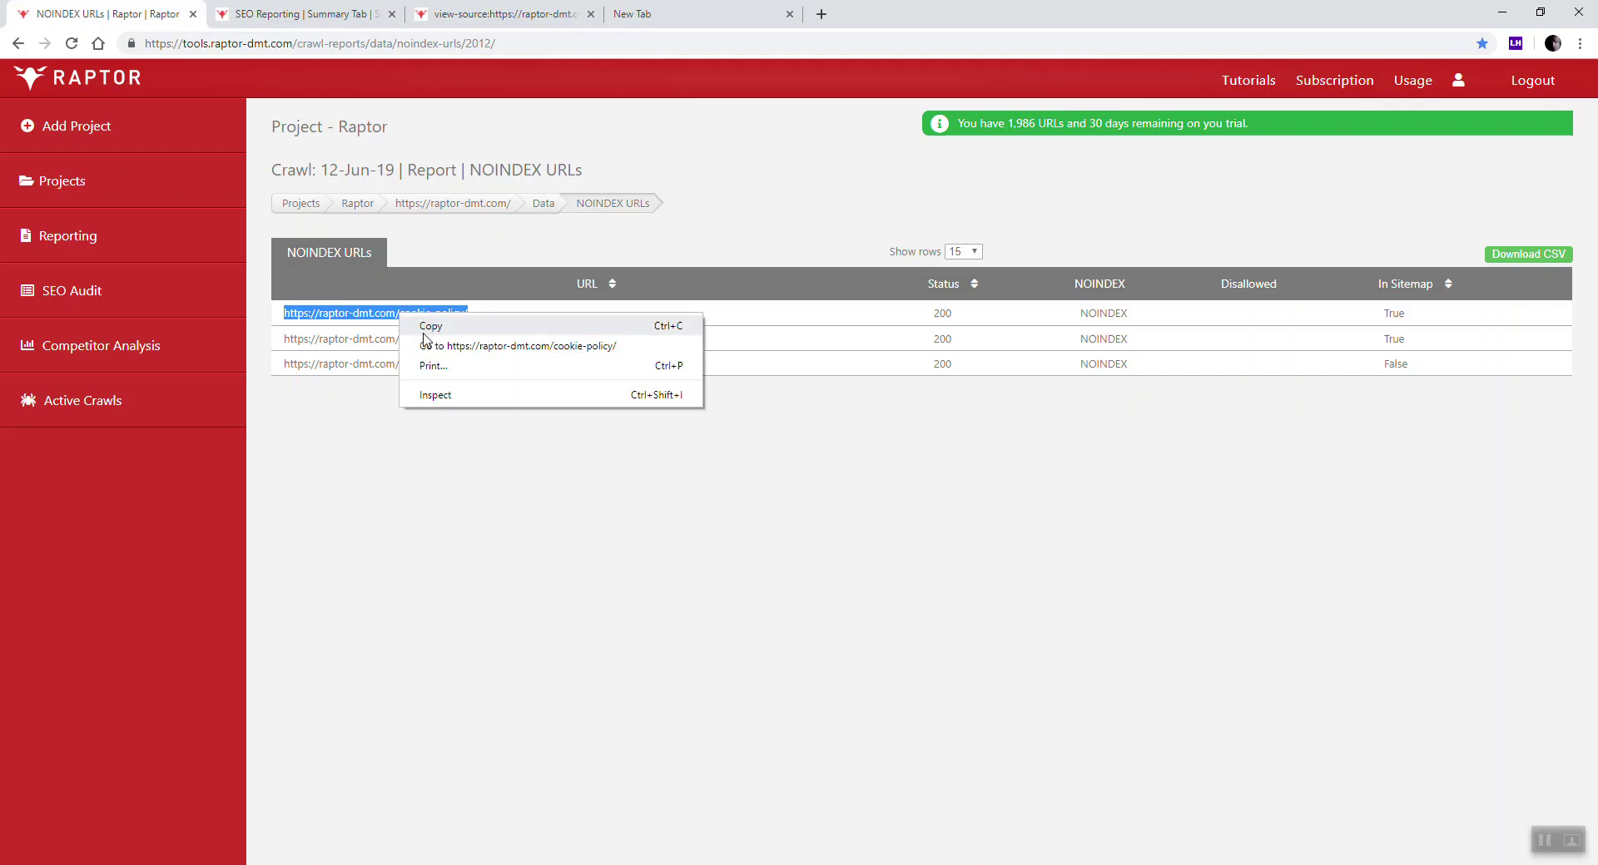
{"action": "left_click", "coordinate": [431, 326]}
{"action": "left_click", "coordinate": [699, 24]}
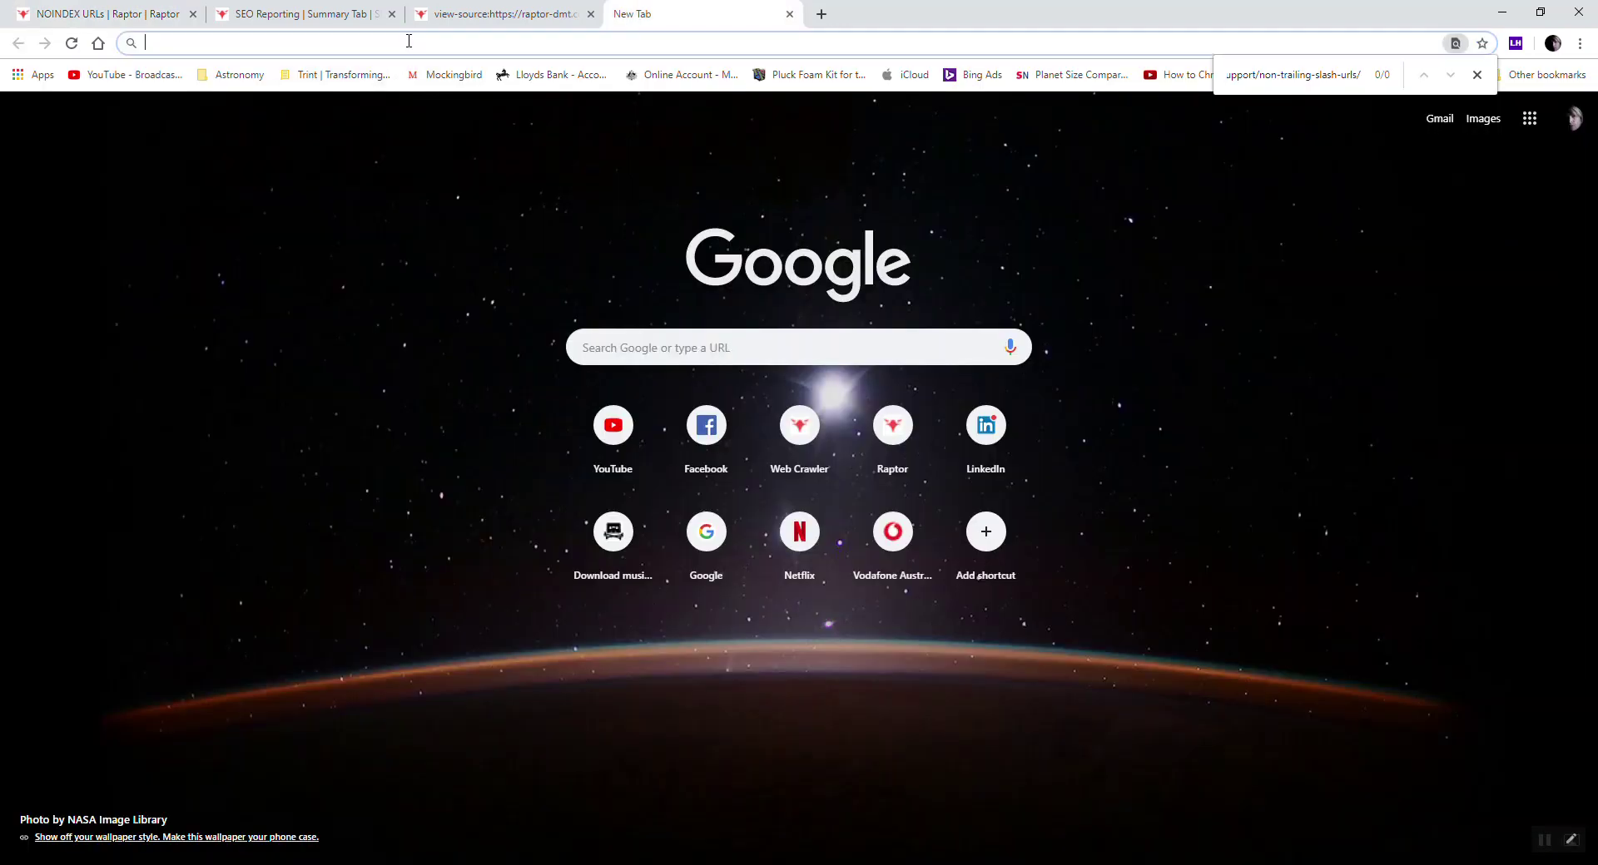
{"action": "key", "text": "ctrl+v"}
{"action": "key", "text": "Return"}
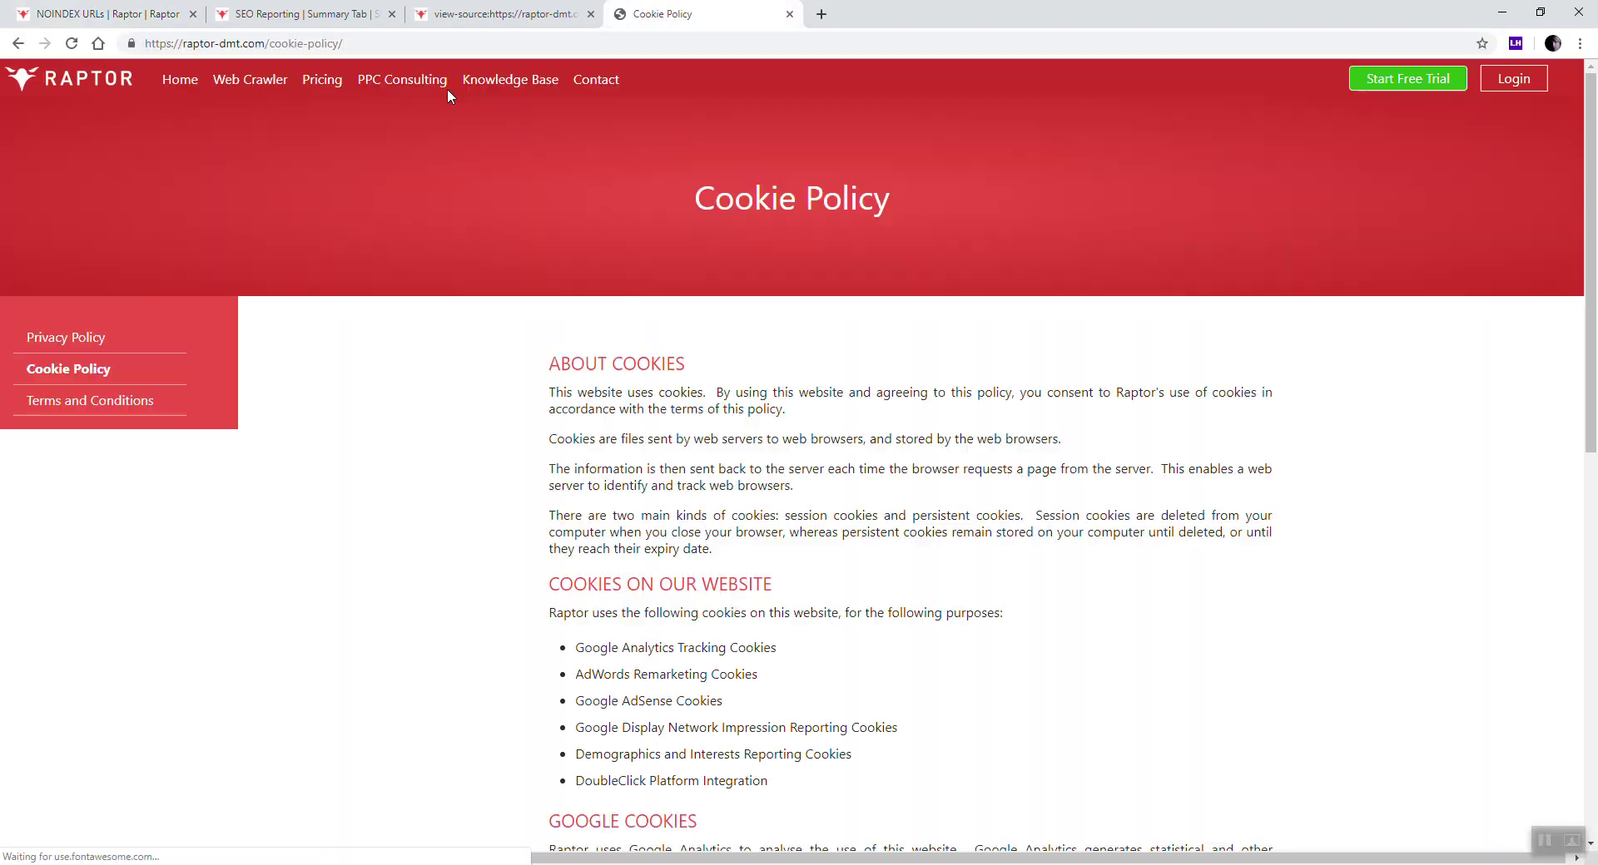
Step: Search the Cookie Policy page's HTML source for "noindex" and highlight the robots meta tag line
{"action": "right_click", "coordinate": [346, 445]}
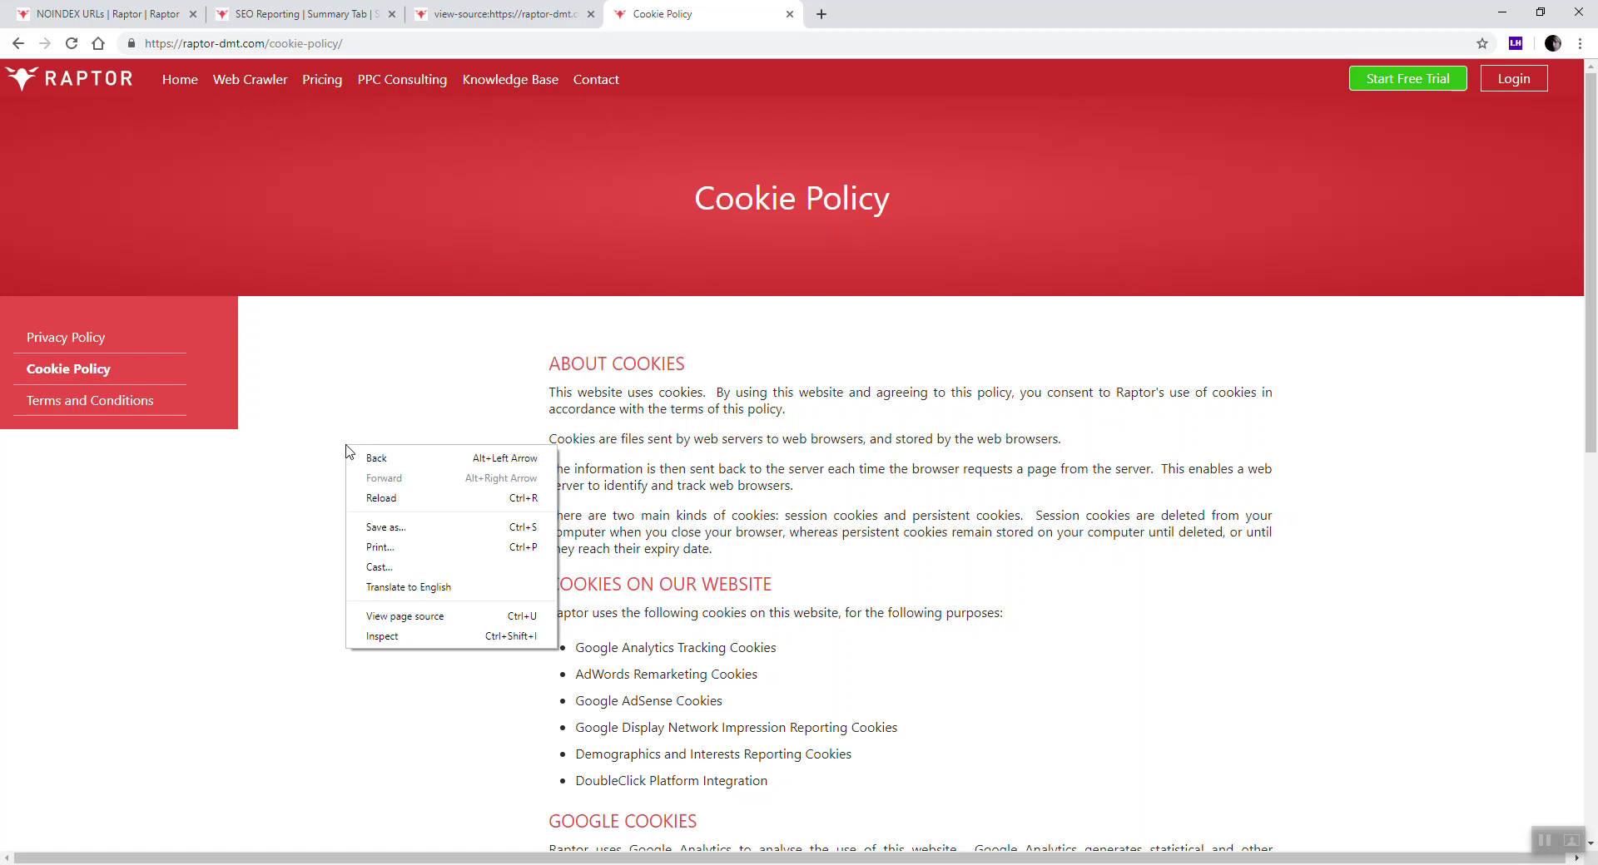
{"action": "left_click", "coordinate": [410, 616]}
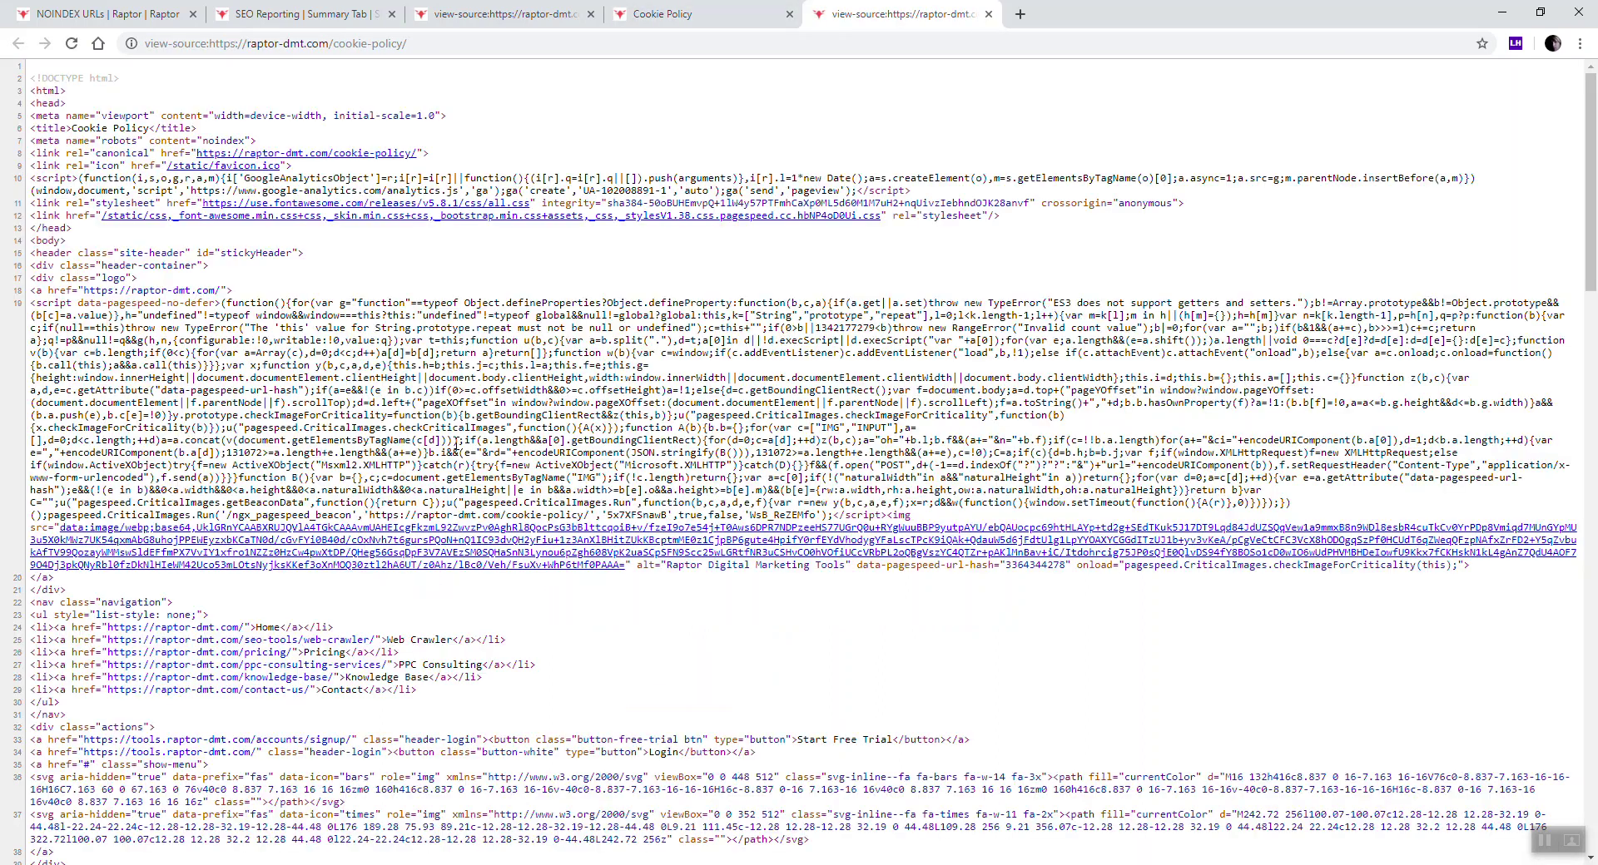
{"action": "key", "text": "ctrl+f"}
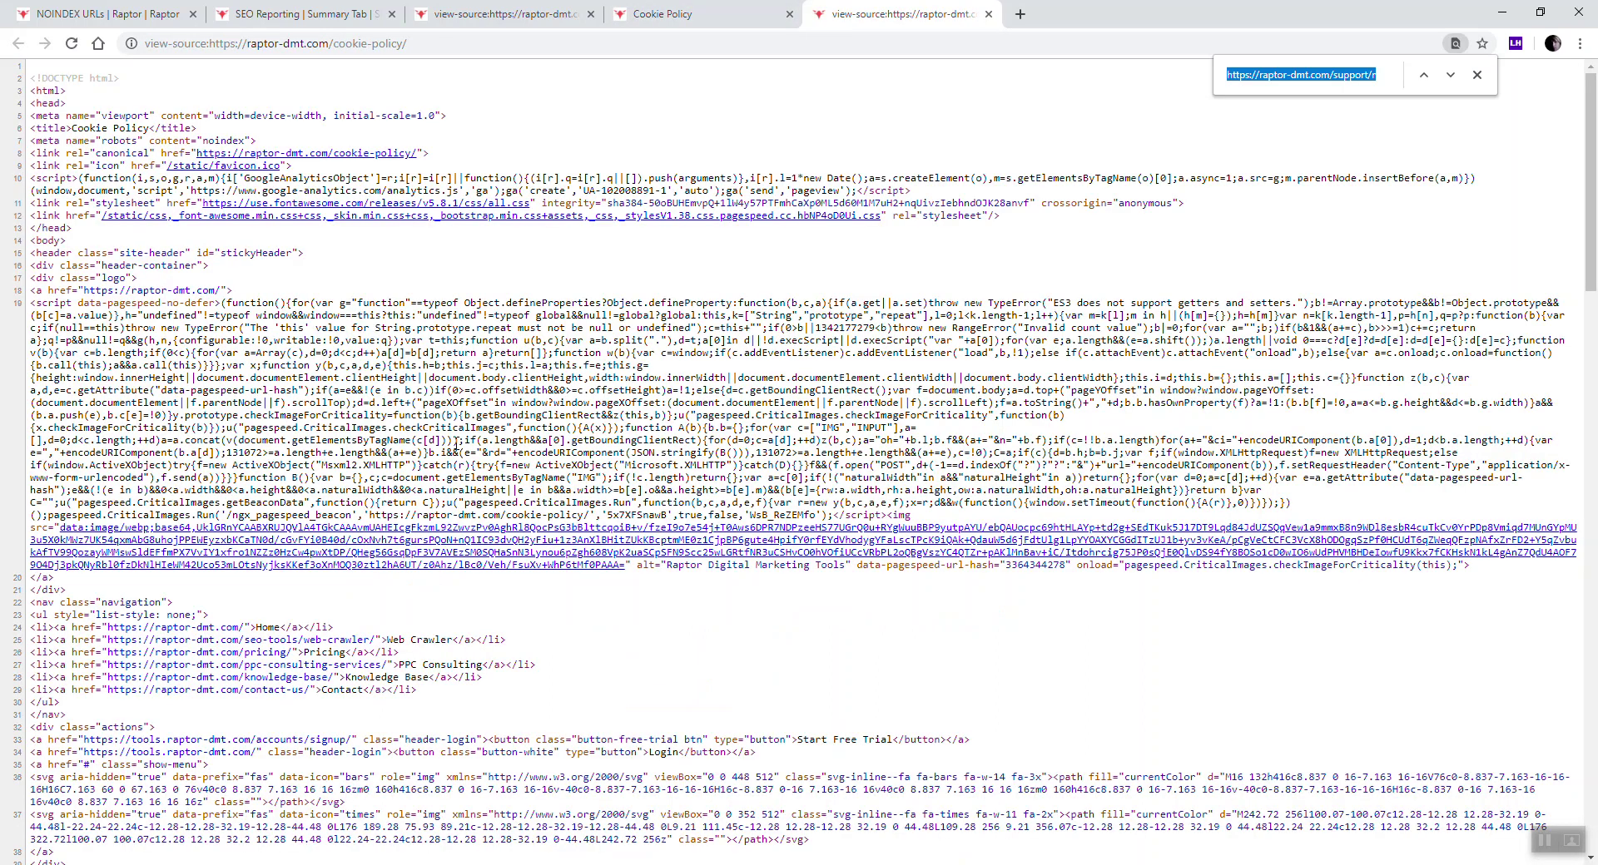
{"action": "type", "text": "noni"}
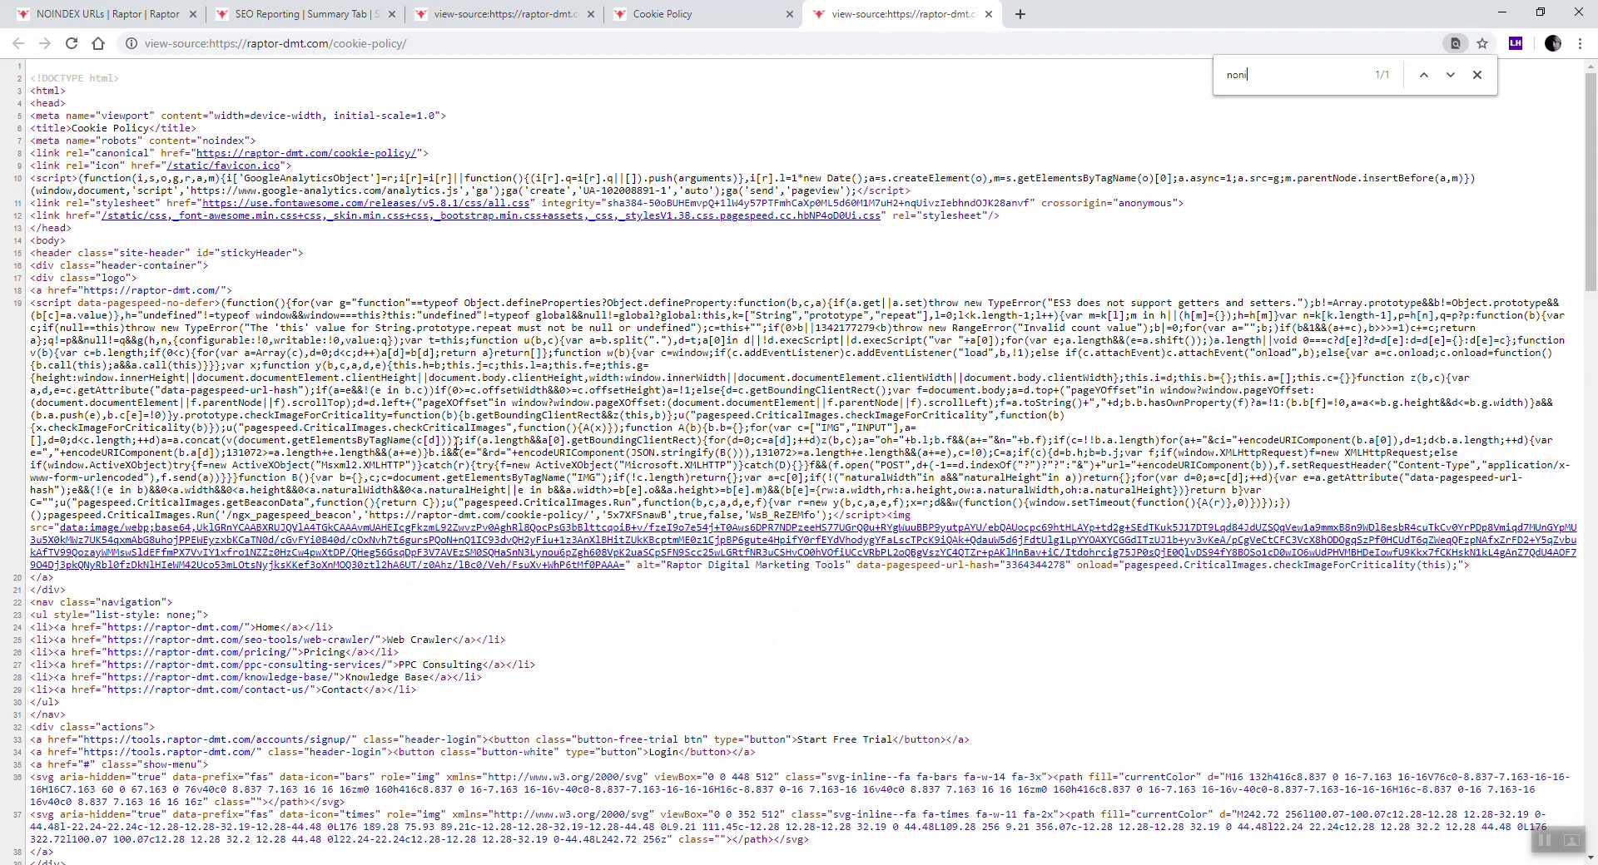
{"action": "key", "text": "BackSpace"}
{"action": "key", "text": "BackSpace"}
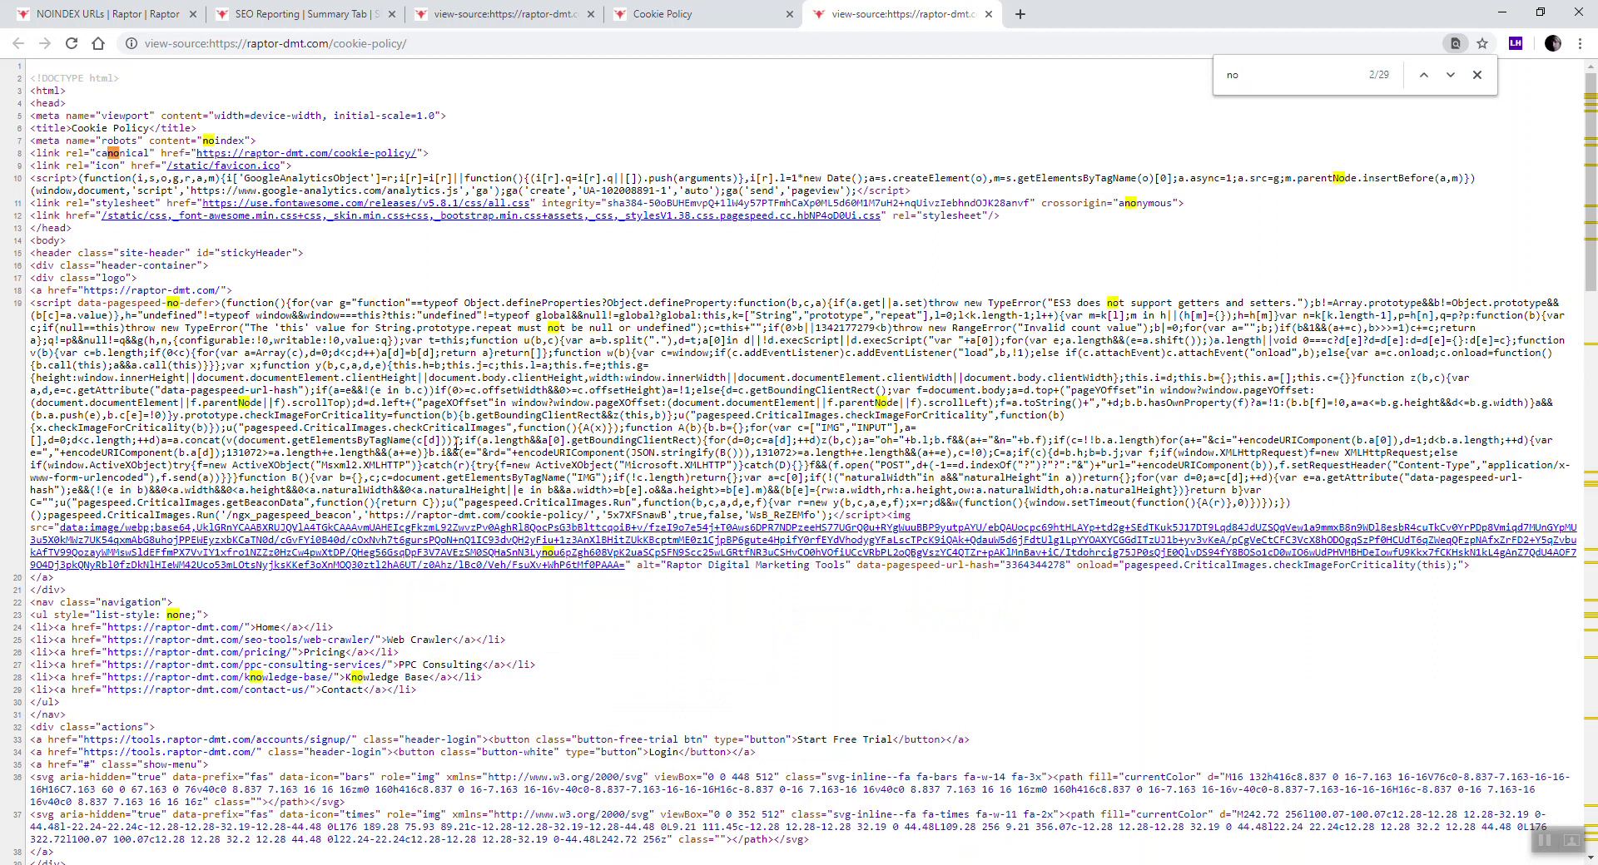
{"action": "type", "text": "index"}
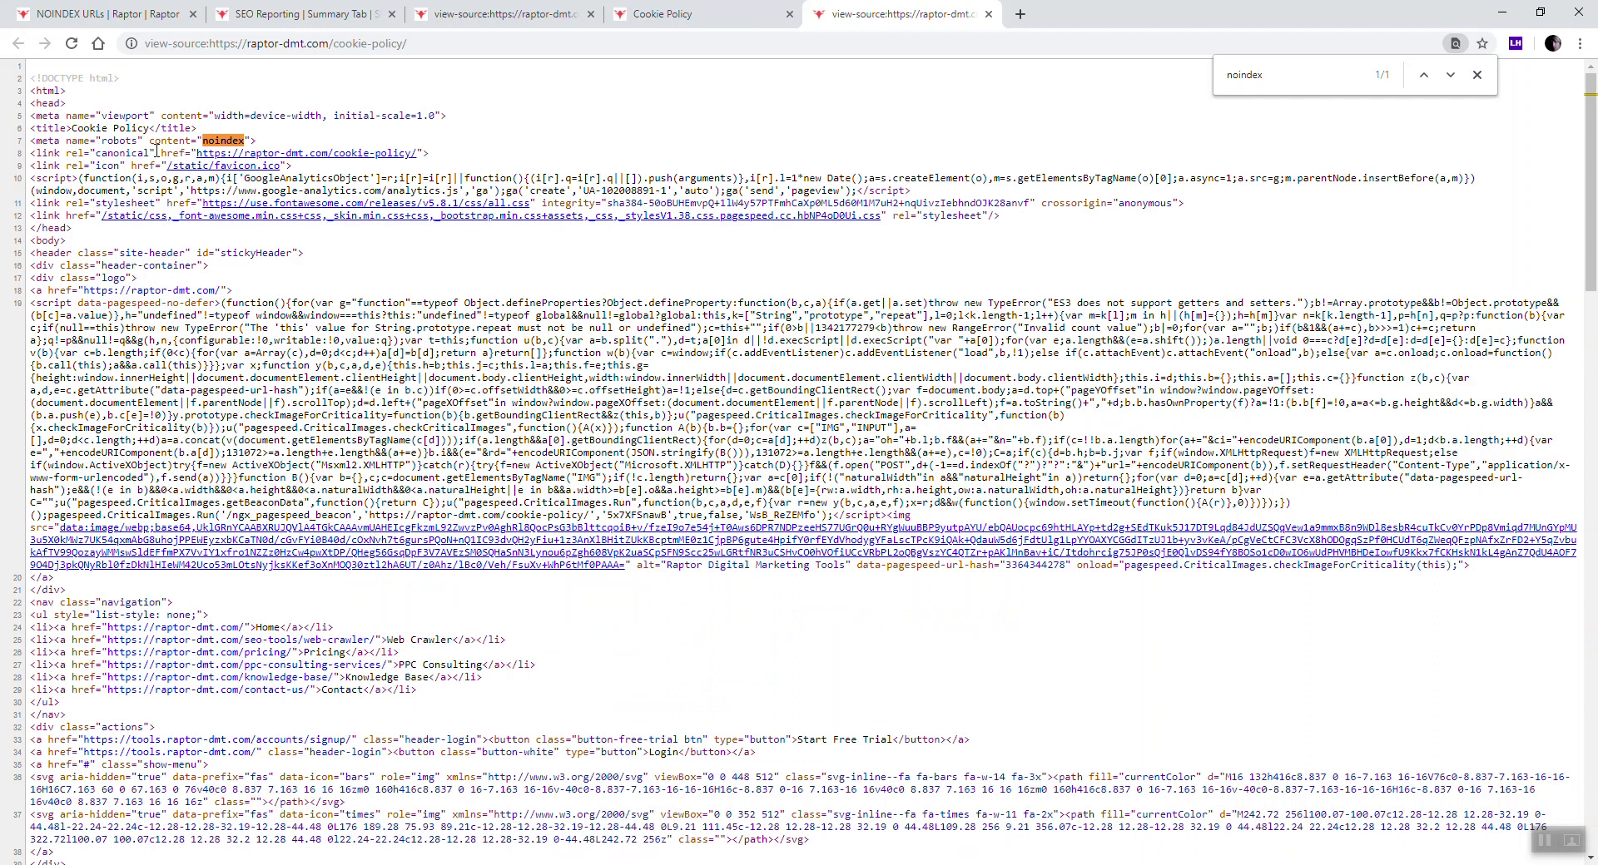
{"action": "left_click_drag", "start_coordinate": [257, 141], "coordinate": [30, 143]}
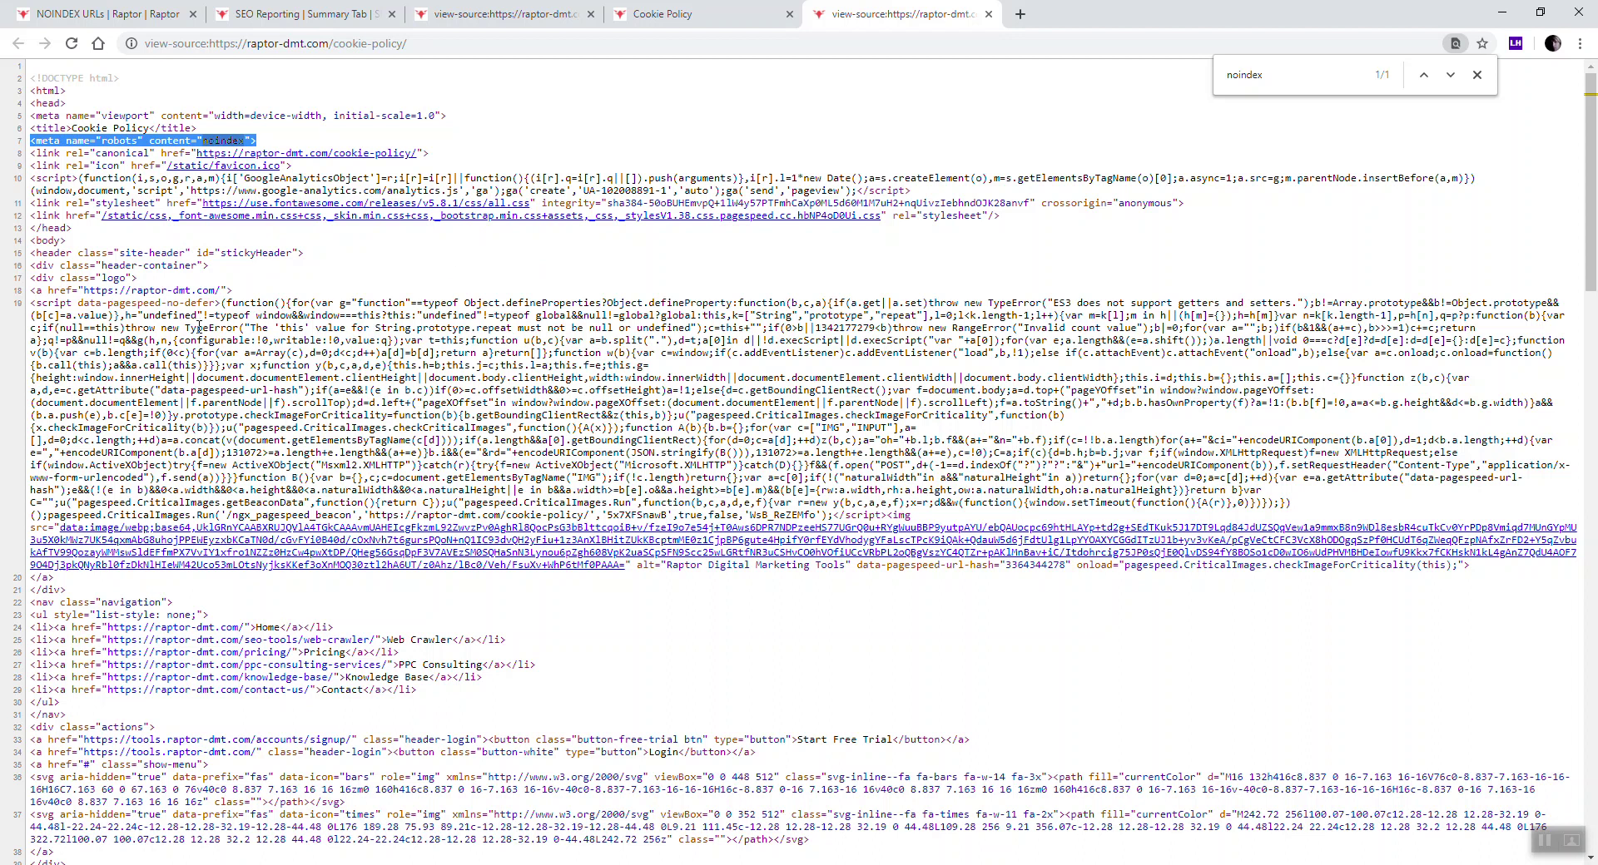
{"action": "left_click", "coordinate": [279, 138]}
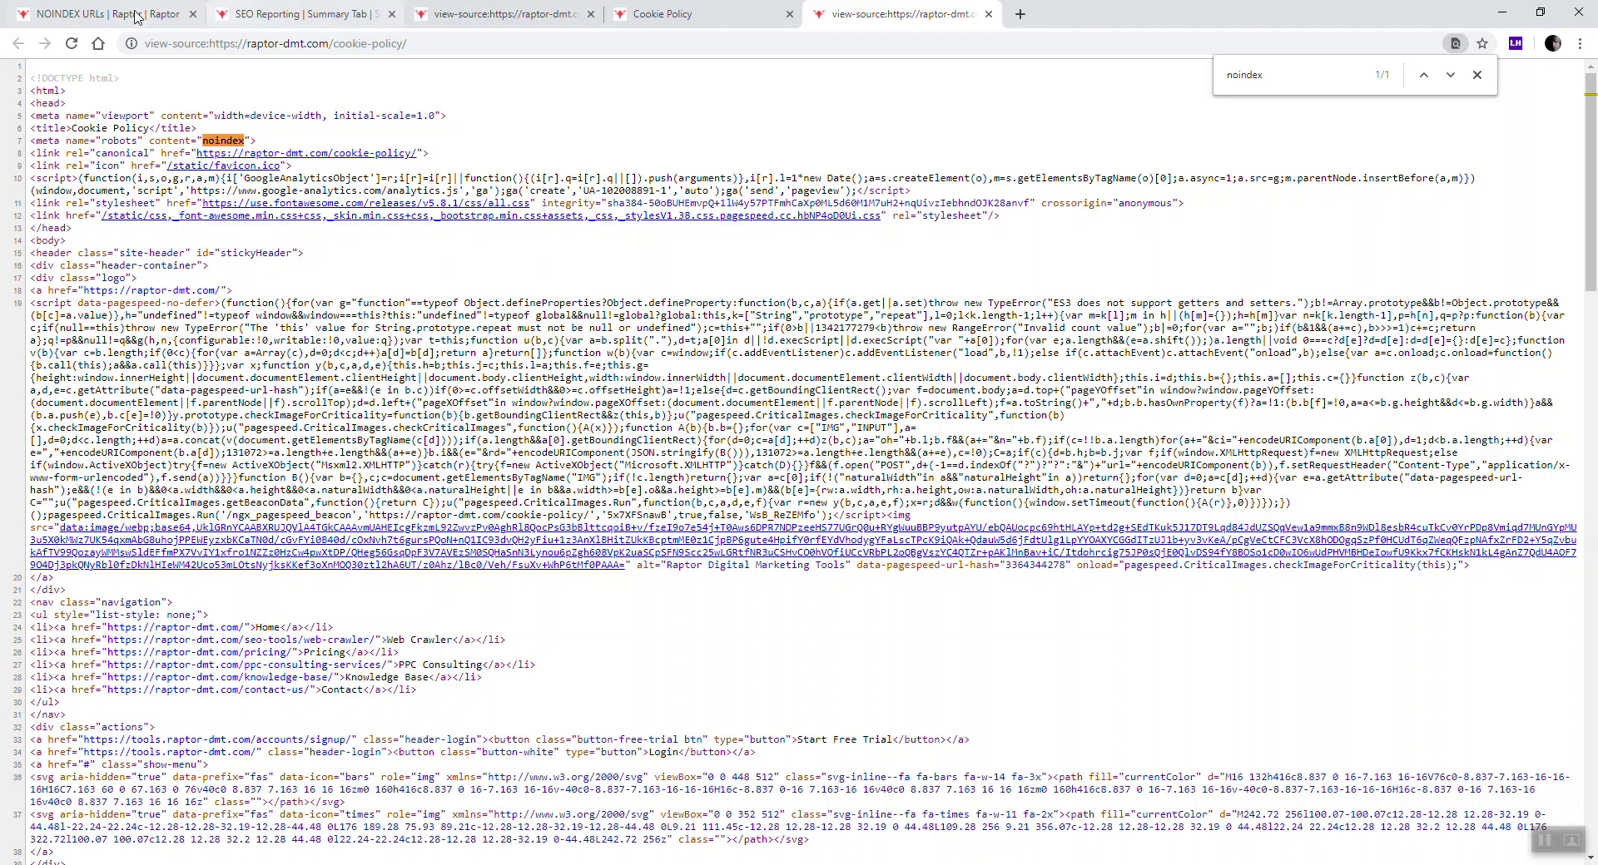
Step: Return to the crawl report summary and open the latest crawl's list of 4xx pages
{"action": "left_click", "coordinate": [163, 11]}
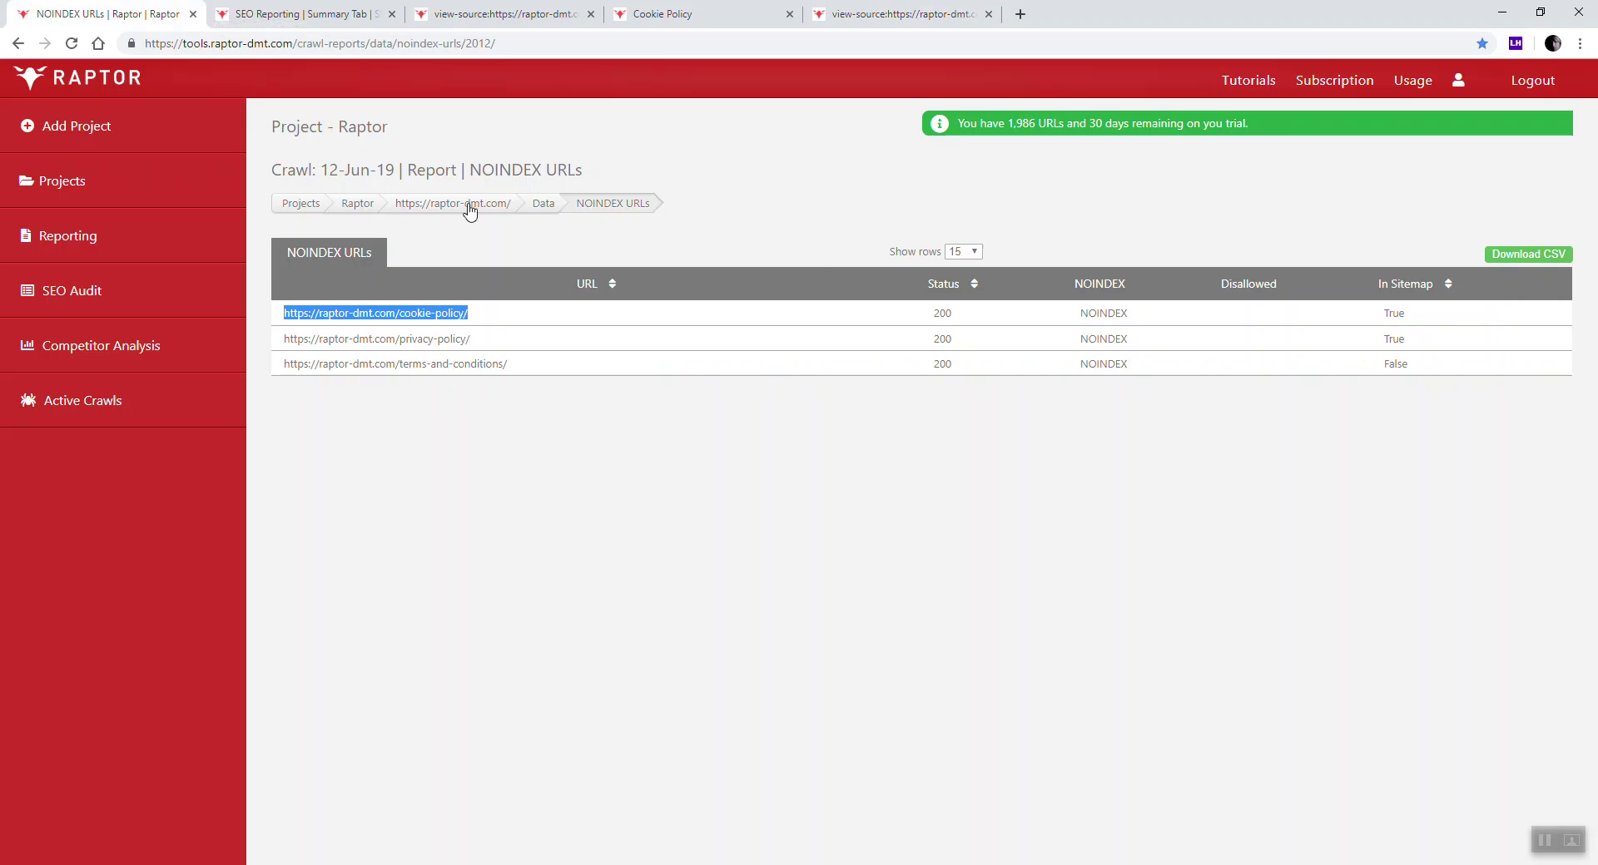
{"action": "left_click", "coordinate": [543, 204]}
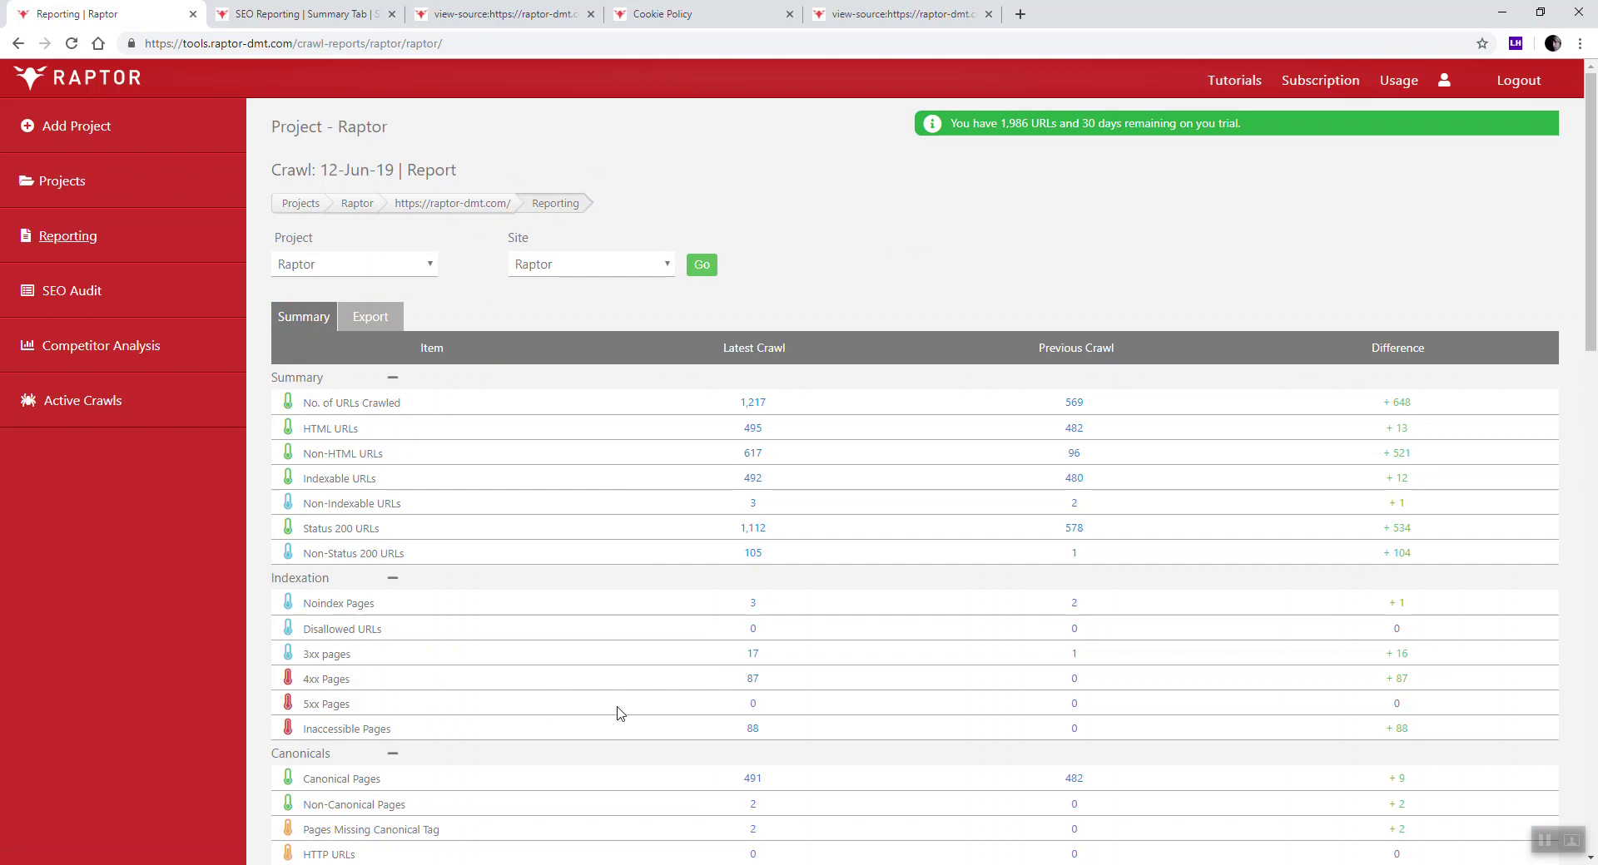
{"action": "left_click", "coordinate": [751, 681]}
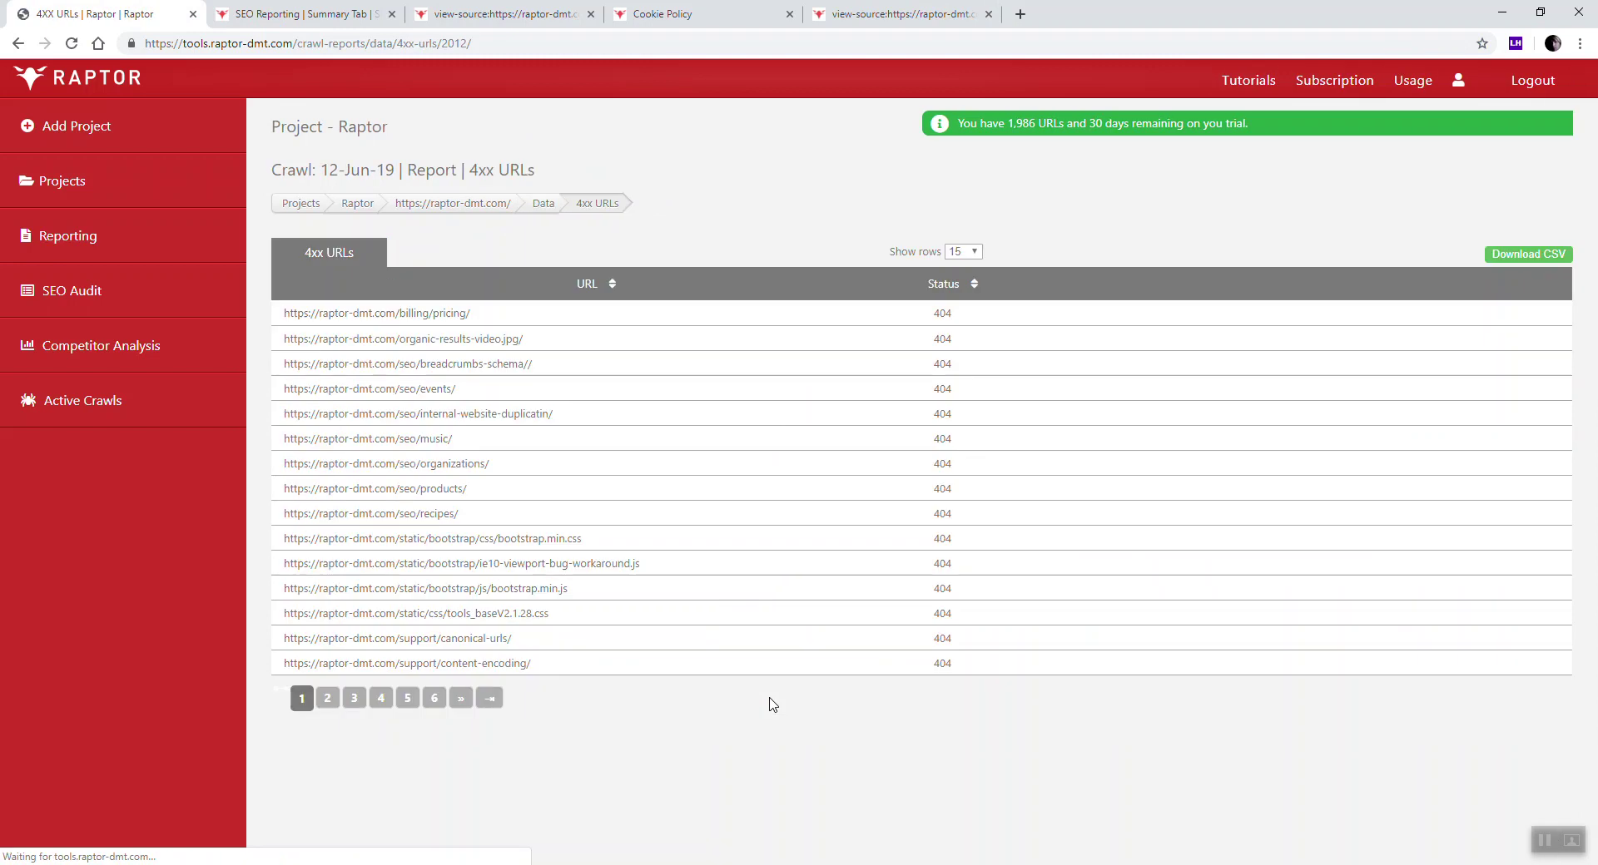